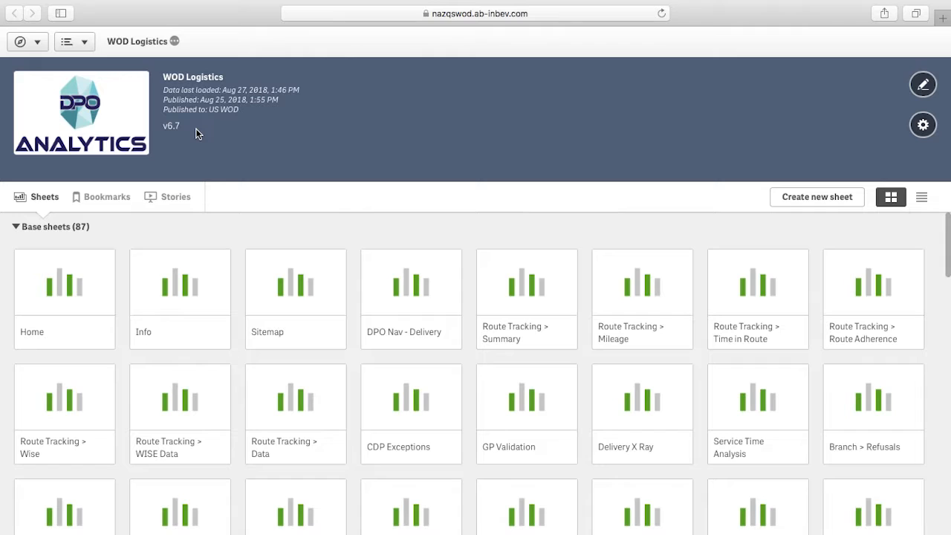
Open the Home sheet of WOD Logistics and go to the Local KPI sheet under Meetings.
click(100, 272)
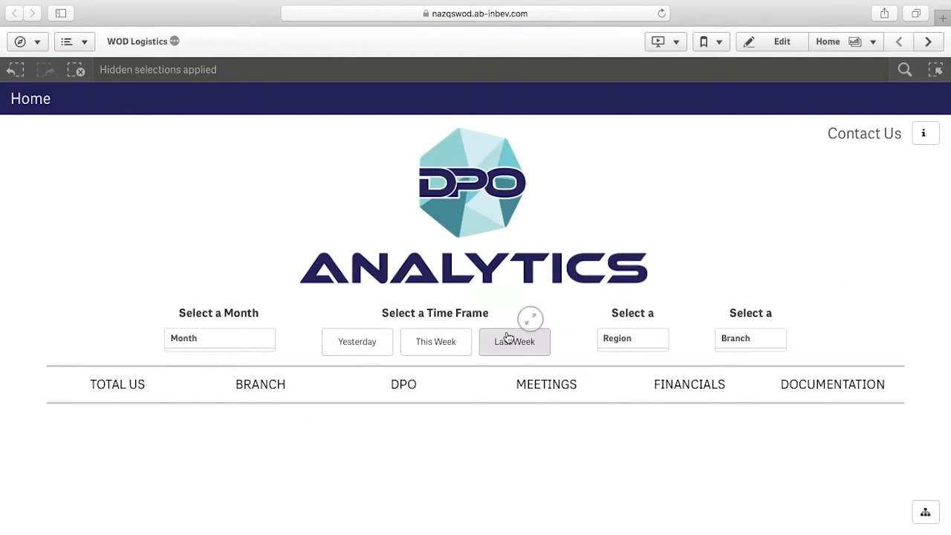
mouse_move(533, 382)
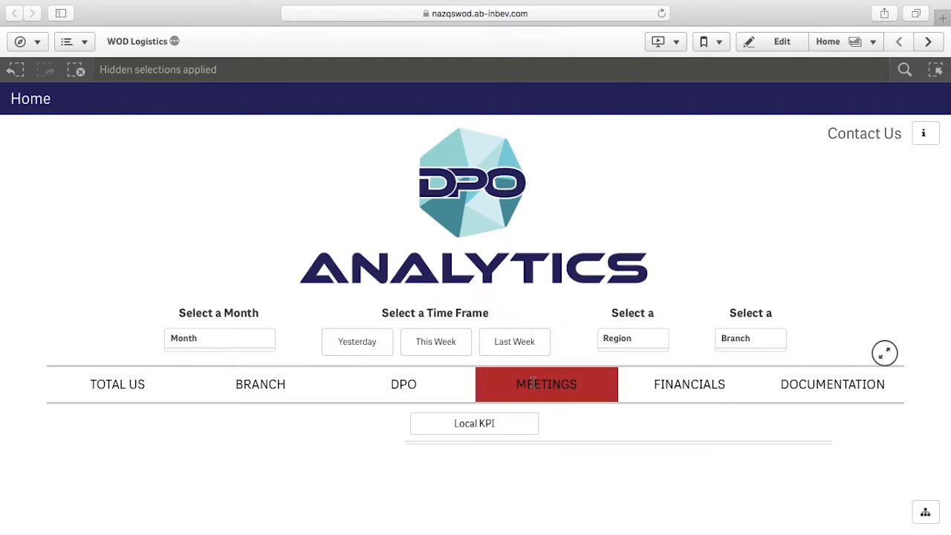
click(494, 430)
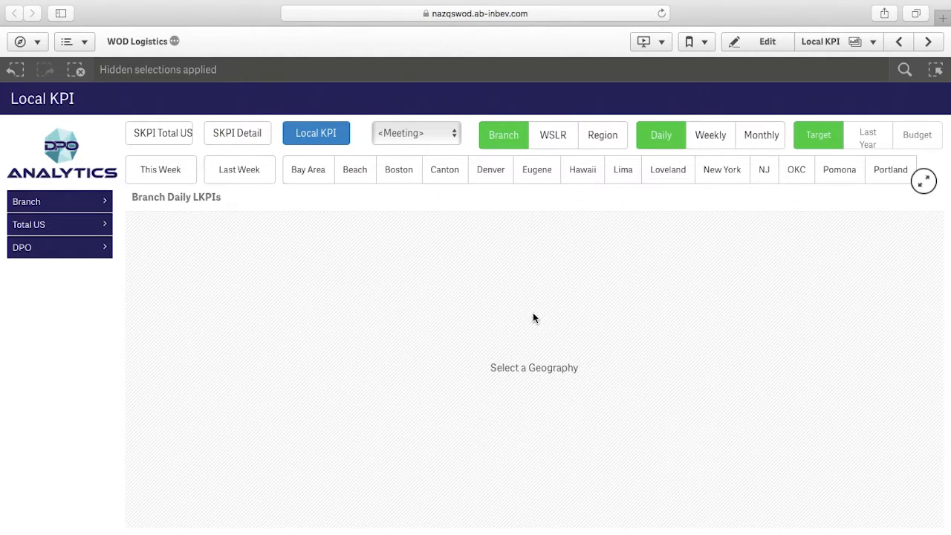
Filter the Local KPI table to the Lima branch and the Daily KPI meeting.
click(628, 174)
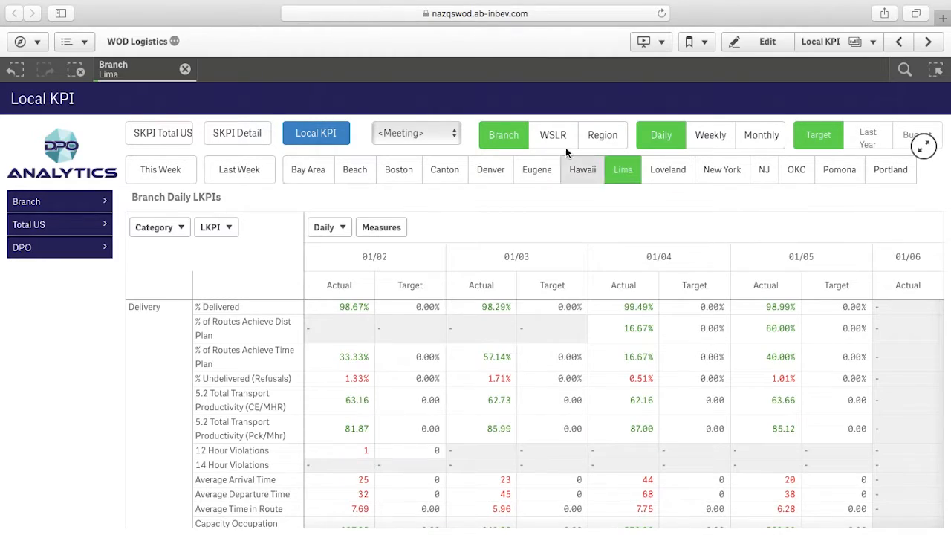
click(442, 135)
click(437, 172)
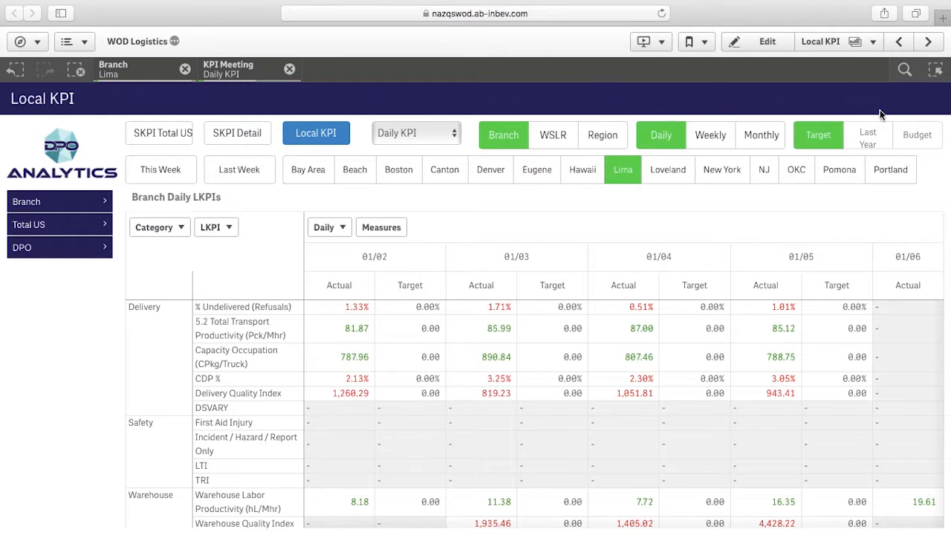
View the Lima KPIs by week and month and against Last Year, and return to the daily view against Target.
click(731, 136)
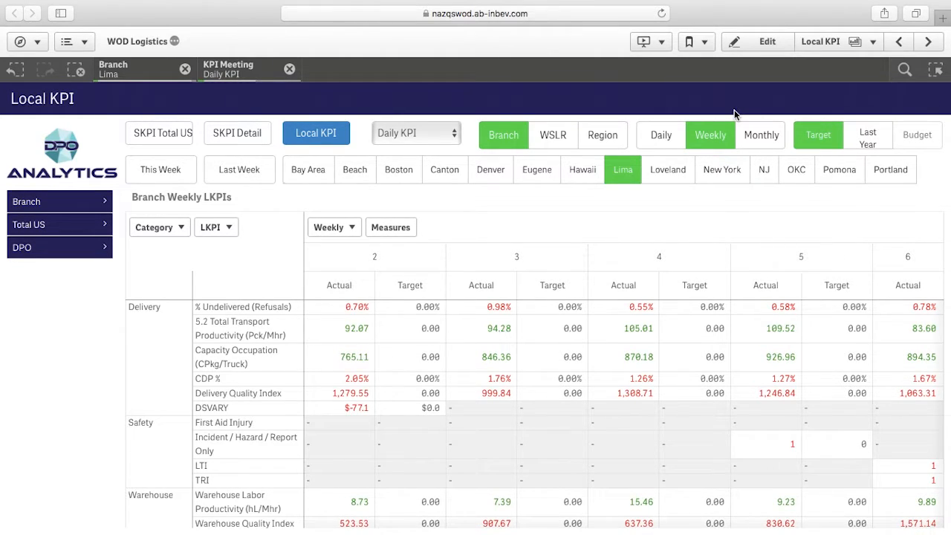
click(762, 139)
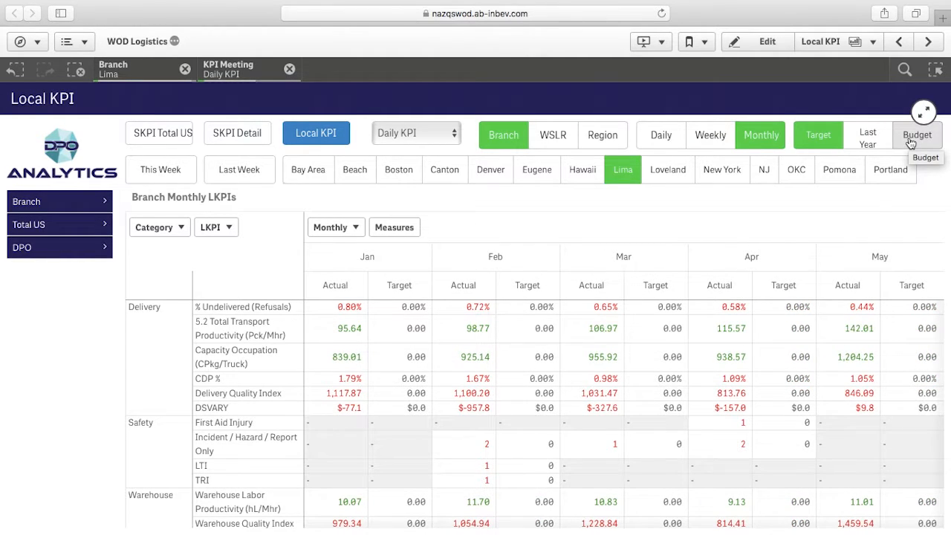
click(871, 138)
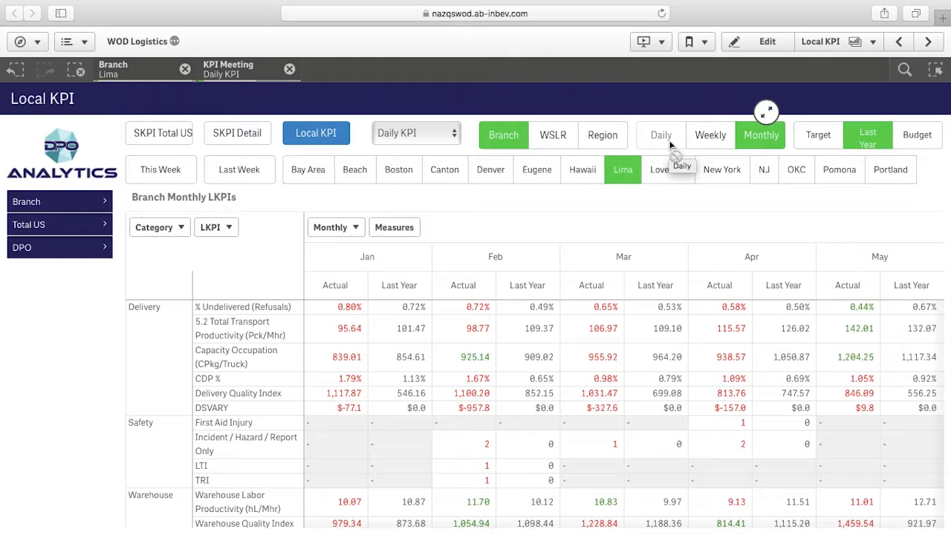
click(820, 139)
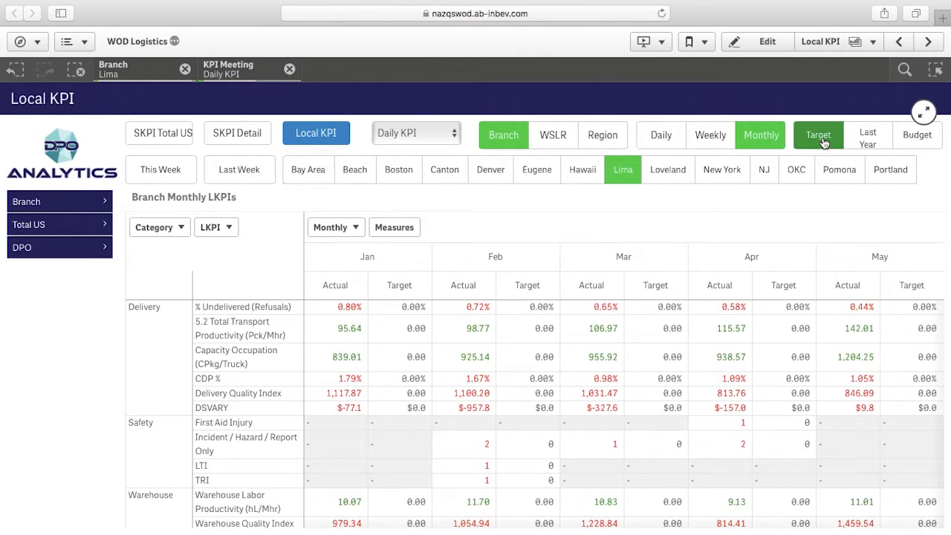
click(661, 135)
drag(315, 523, 930, 523)
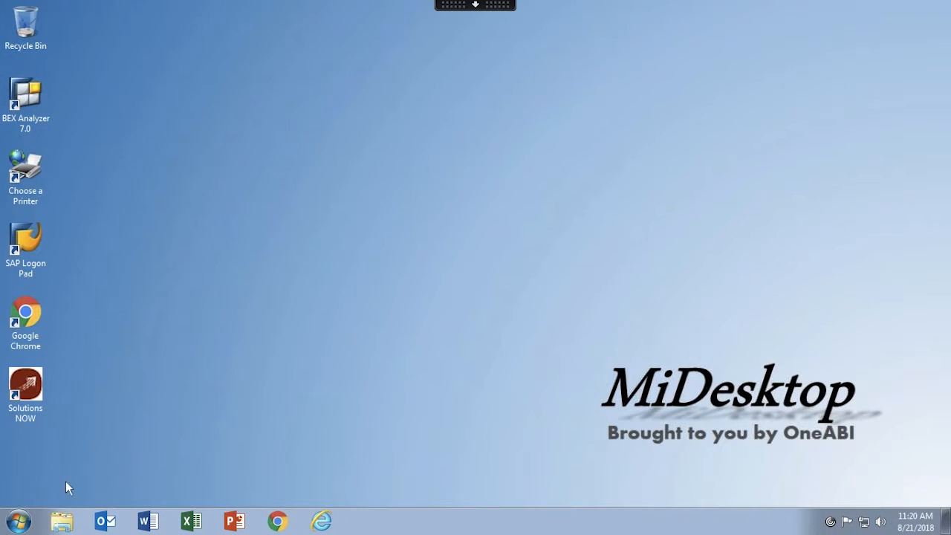
In the file explorer, open the Targets folder inside 13 - DPO Analytics on Operations Shared.
click(62, 523)
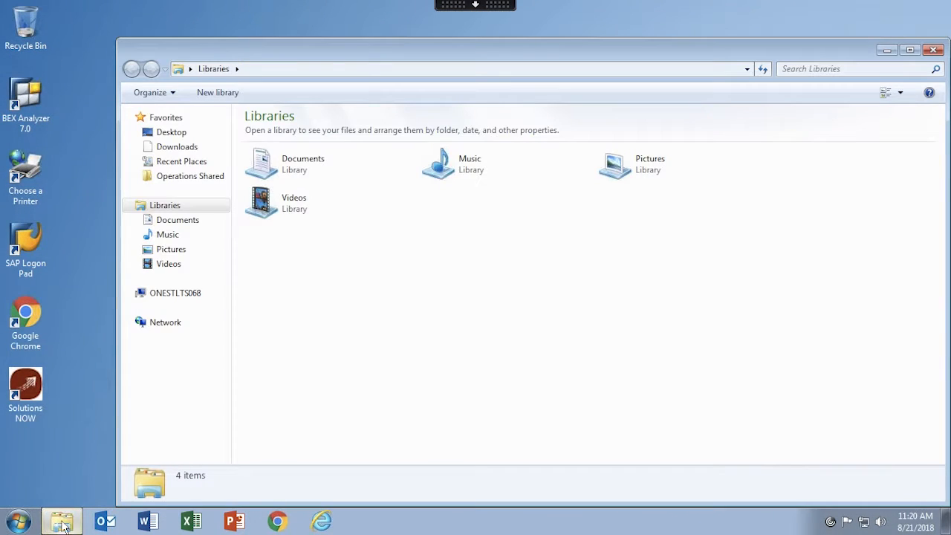
click(203, 178)
drag(366, 51, 330, 14)
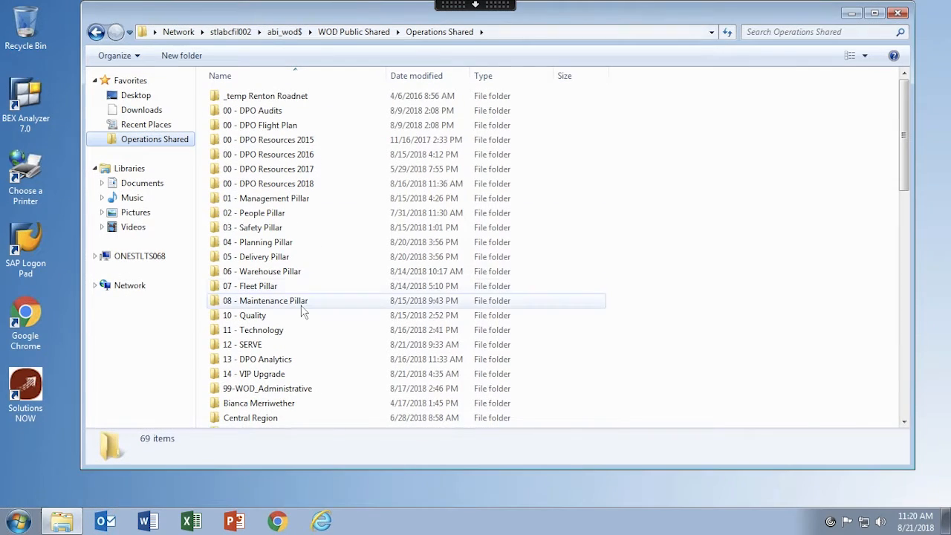
double_click(295, 361)
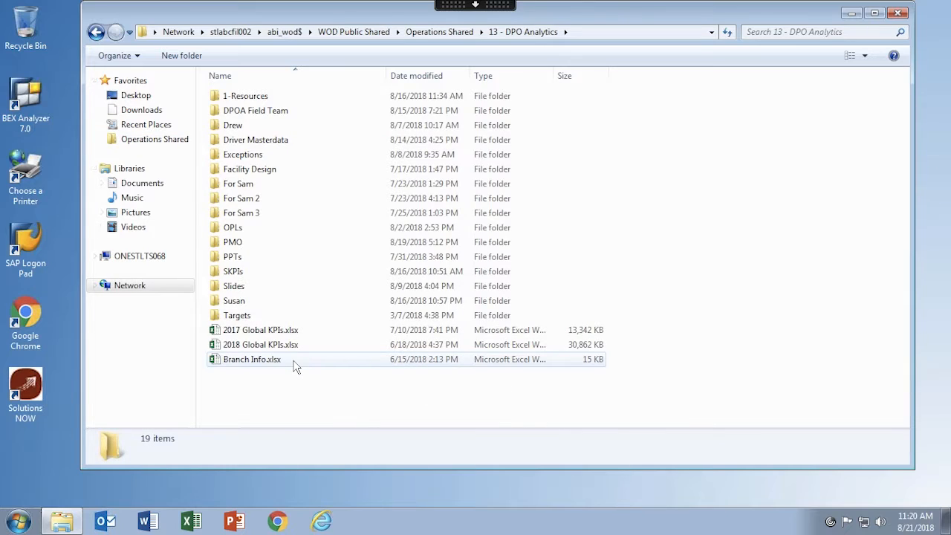
double_click(301, 321)
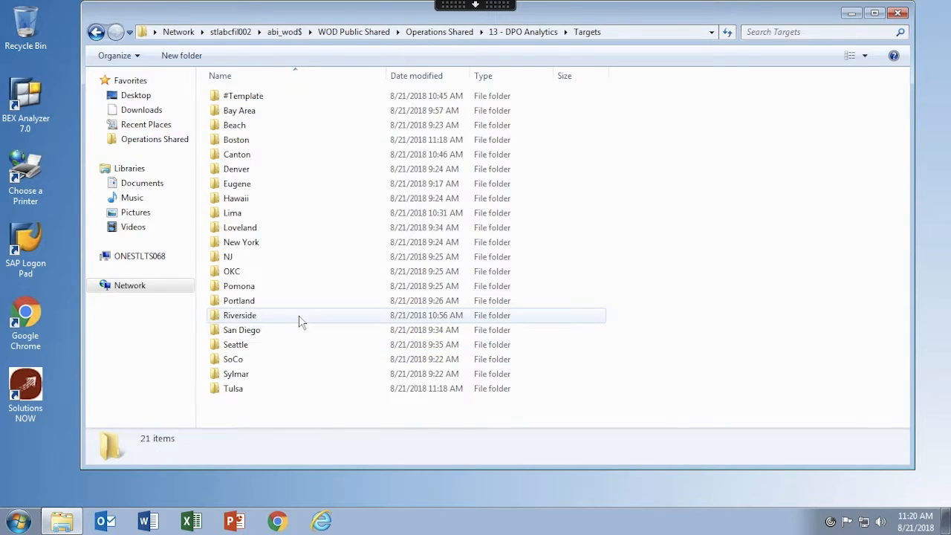
Open the Boston branch folder and its Archive subfolder.
double_click(277, 148)
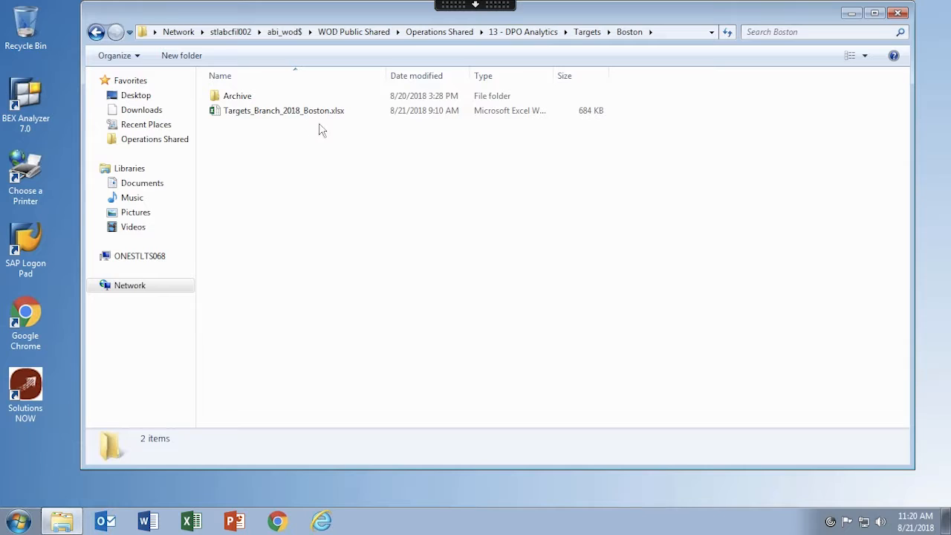
click(240, 101)
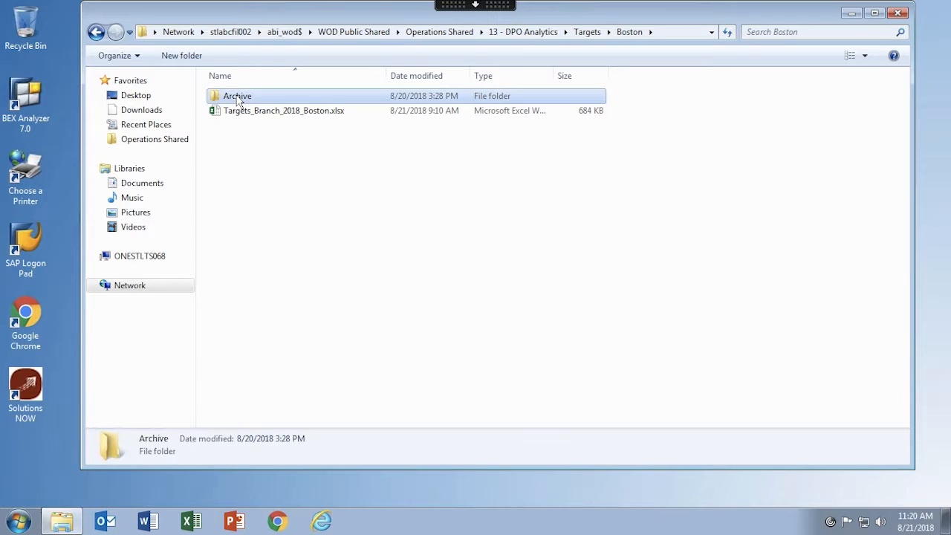
double_click(239, 101)
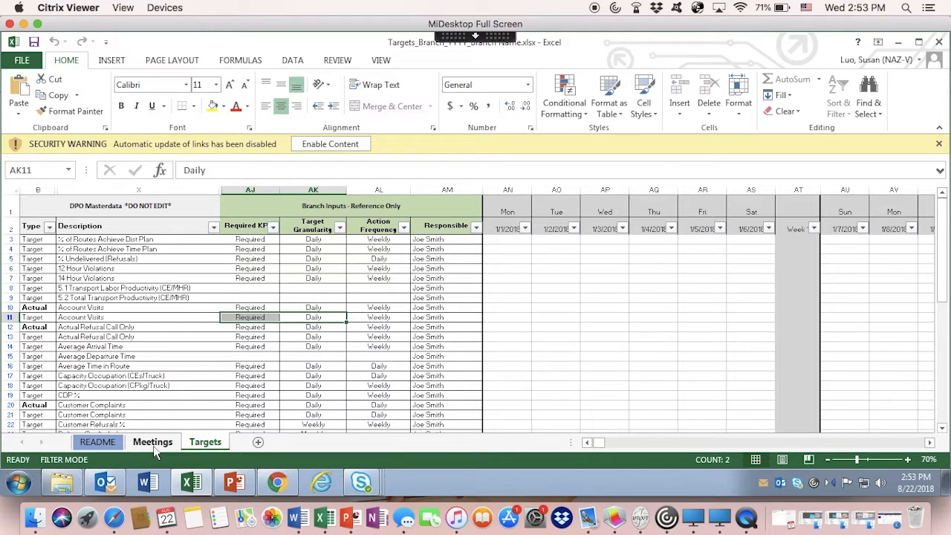
In the branch targets workbook, show the Meetings sheet and select the Meetings header above the meeting columns.
click(153, 449)
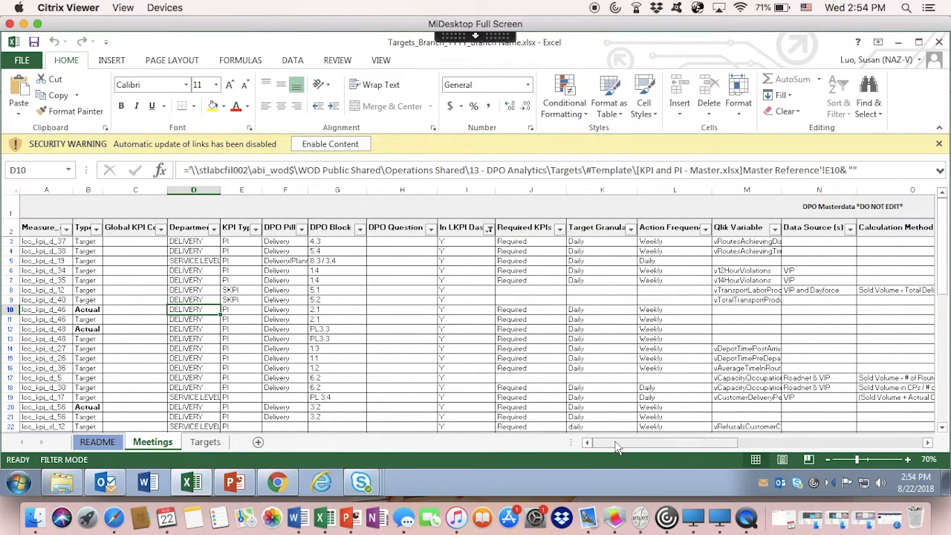
drag(616, 446, 662, 446)
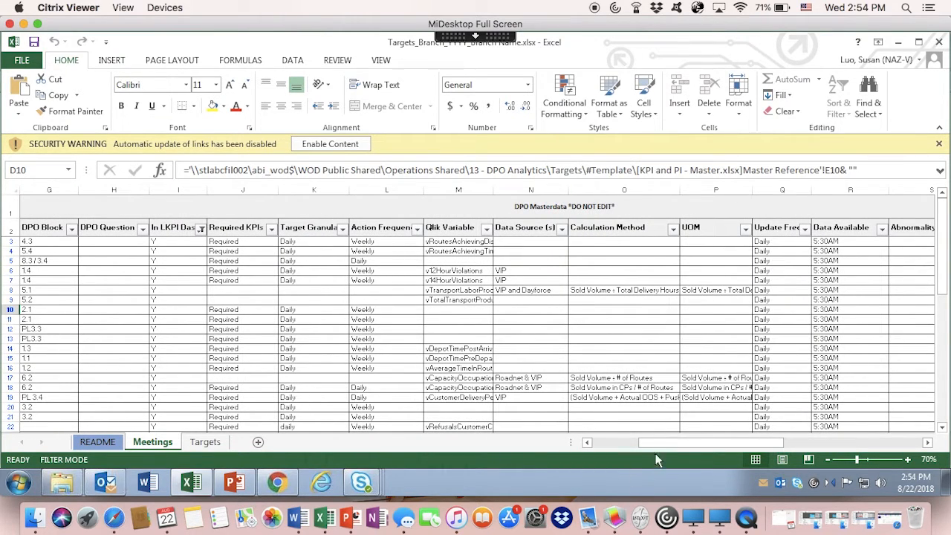
drag(661, 446, 794, 462)
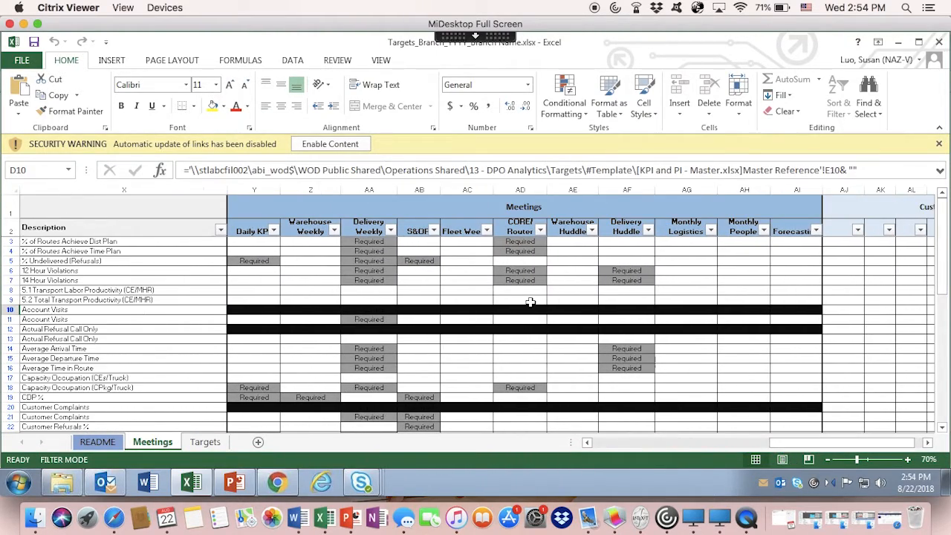
click(269, 202)
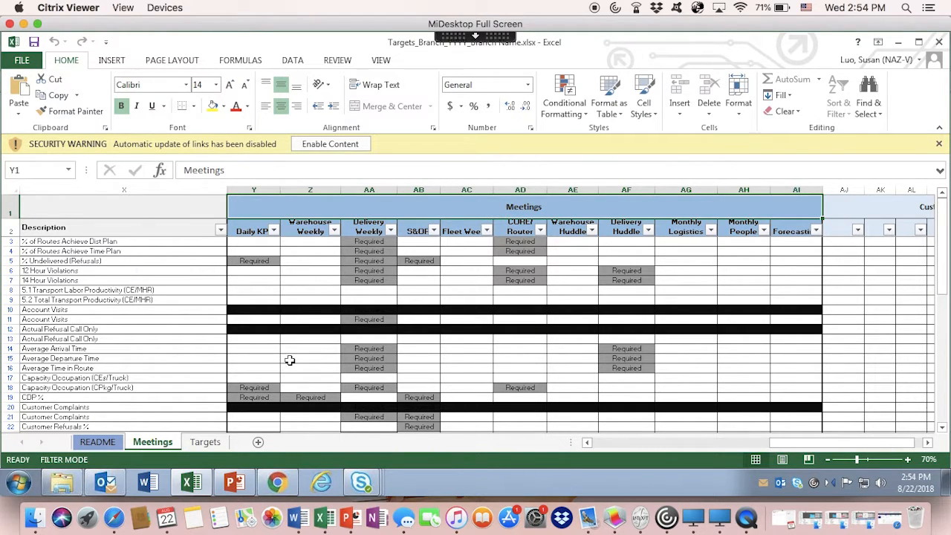
Mark Customer Refusals % as Critical for the Daily KPI meeting in cell Y22.
scroll(290, 361, down, 1)
scroll(290, 361, down, 1)
scroll(290, 361, up, 1)
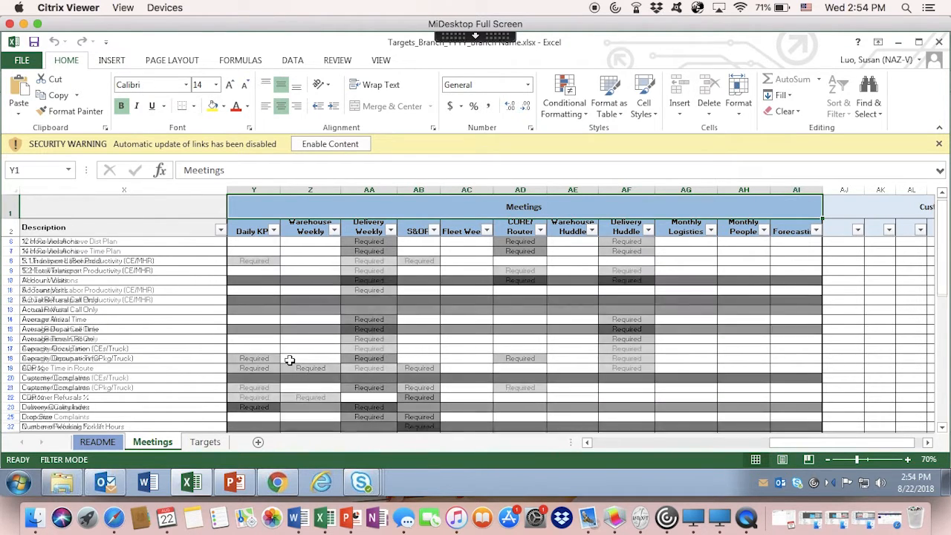
scroll(290, 361, down, 1)
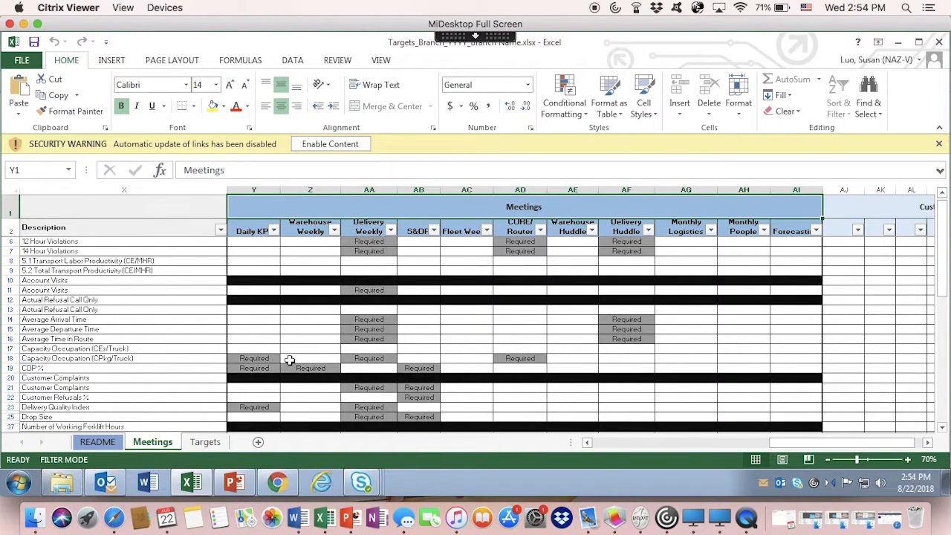
scroll(290, 360, down, 2)
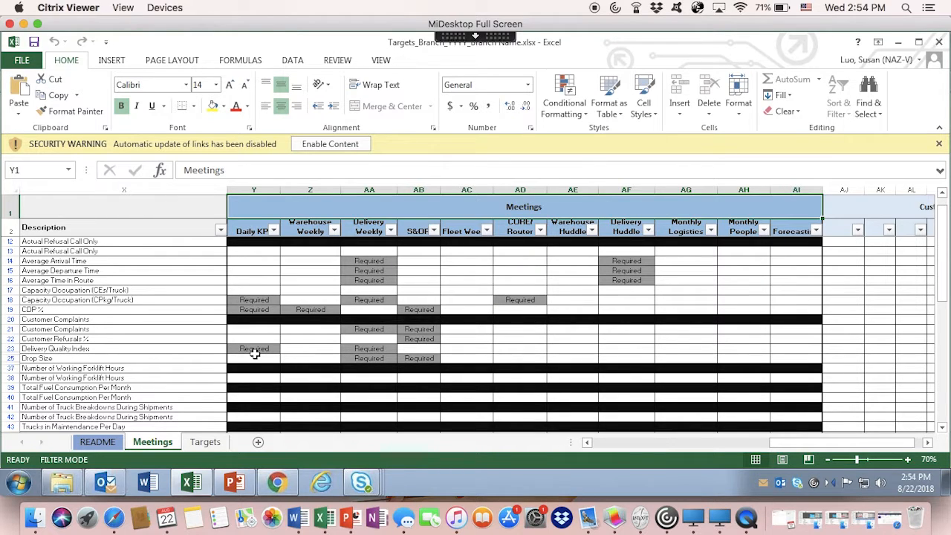
click(249, 339)
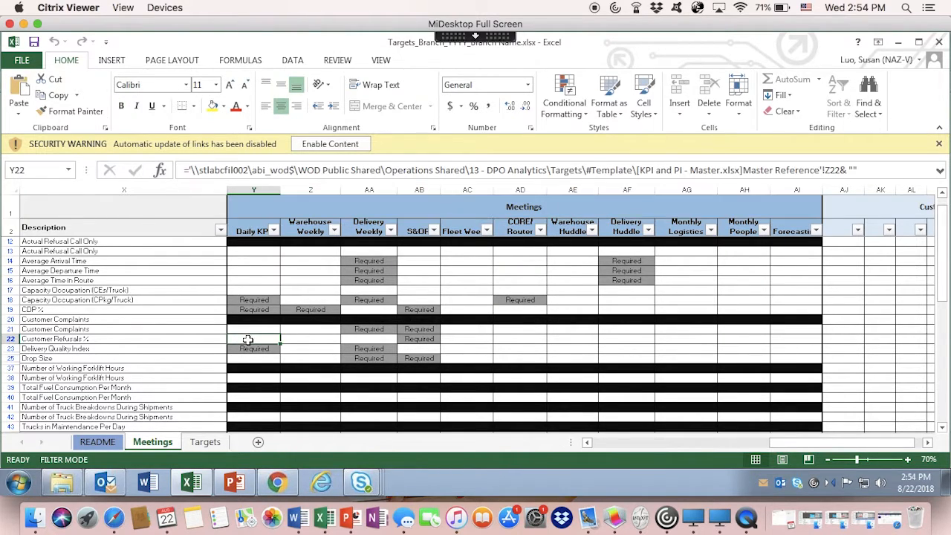
text(C)
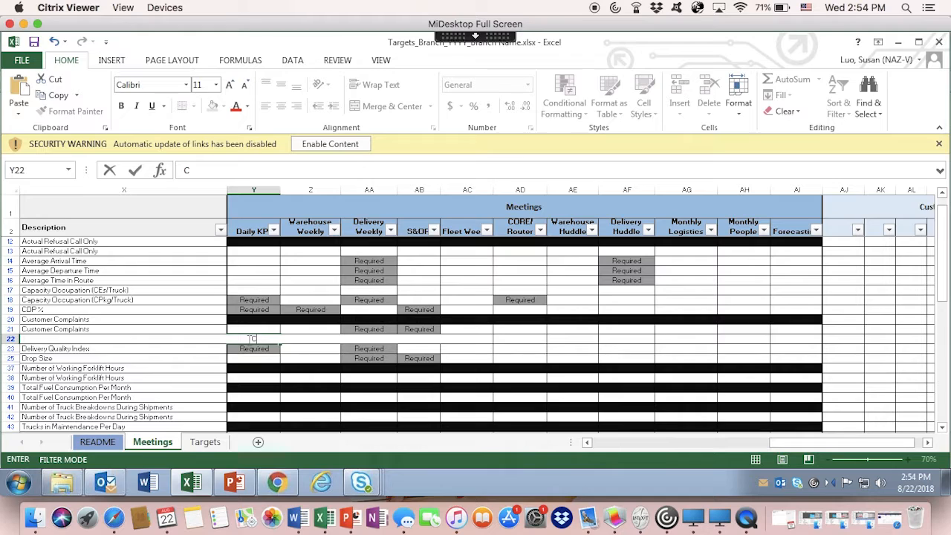
click(263, 340)
text(ritical)
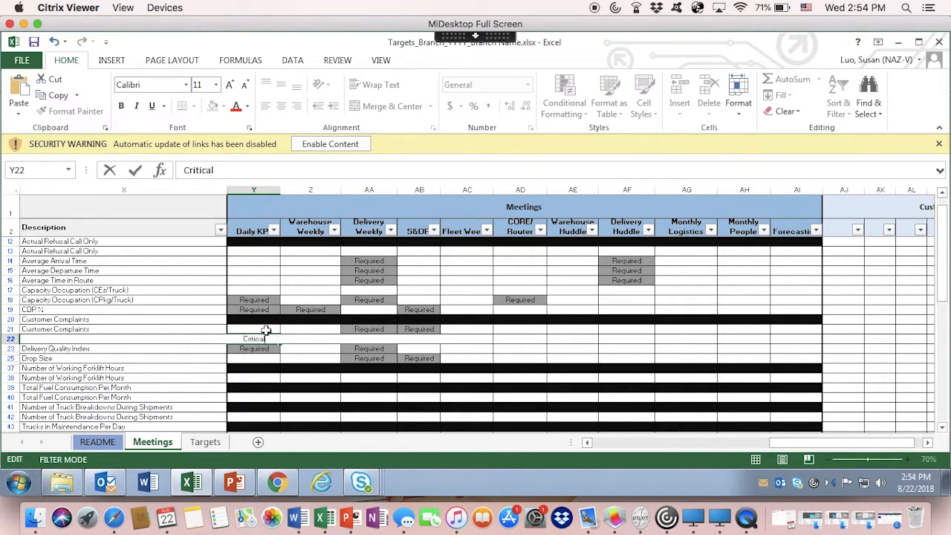
click(271, 379)
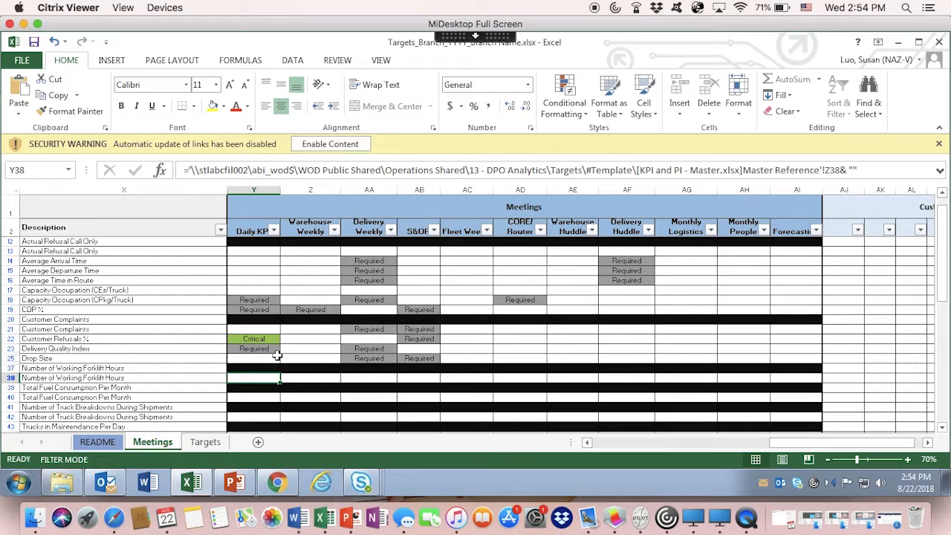
Show the Targets sheet, select the Branch Inputs - Reference Only header and check the Required KPIs filter.
click(206, 442)
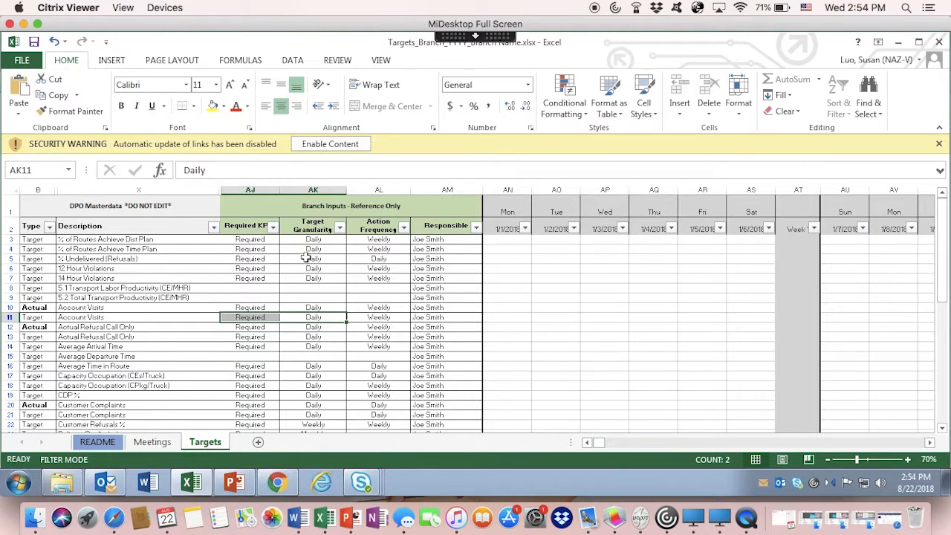
click(310, 211)
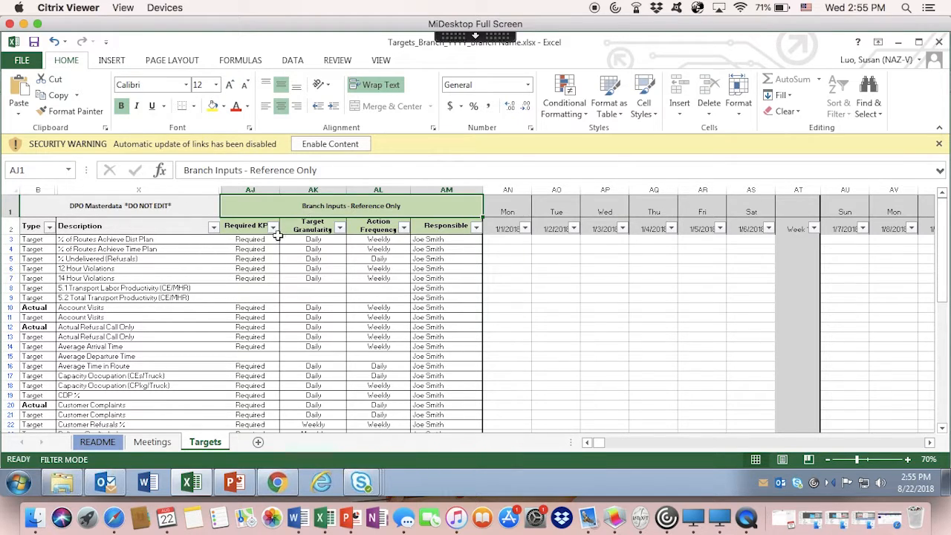
click(273, 231)
click(273, 228)
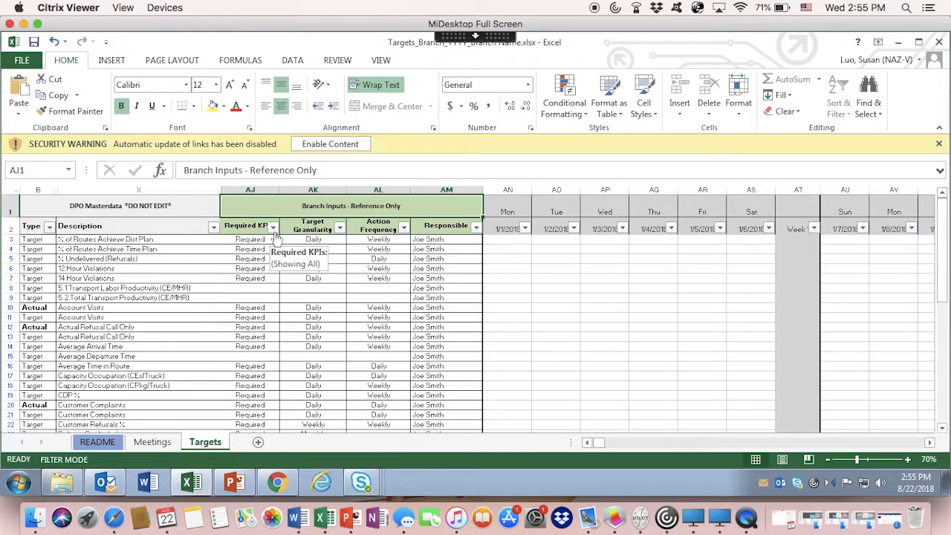
Filter the Target Granularity column to exclude Monthly and Weekly, keeping Daily and blanks.
click(339, 228)
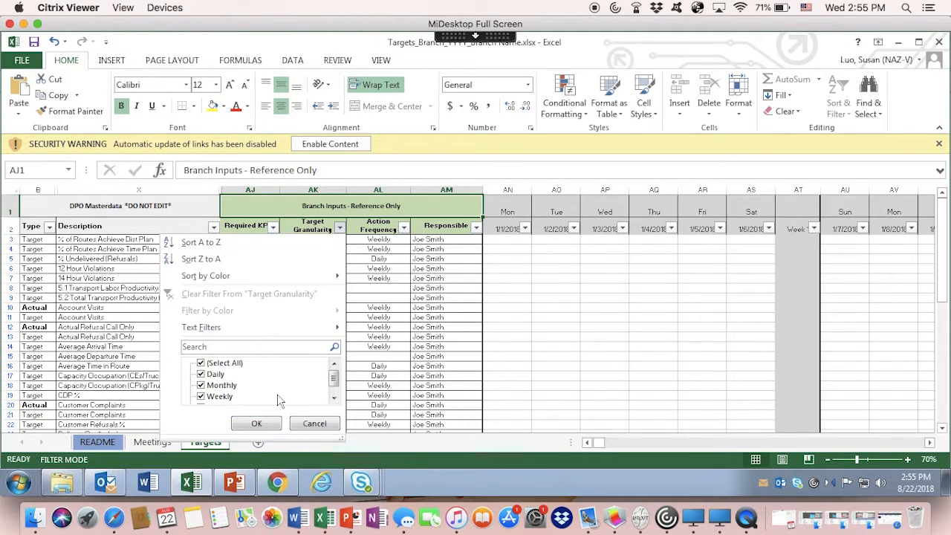
click(200, 385)
click(201, 397)
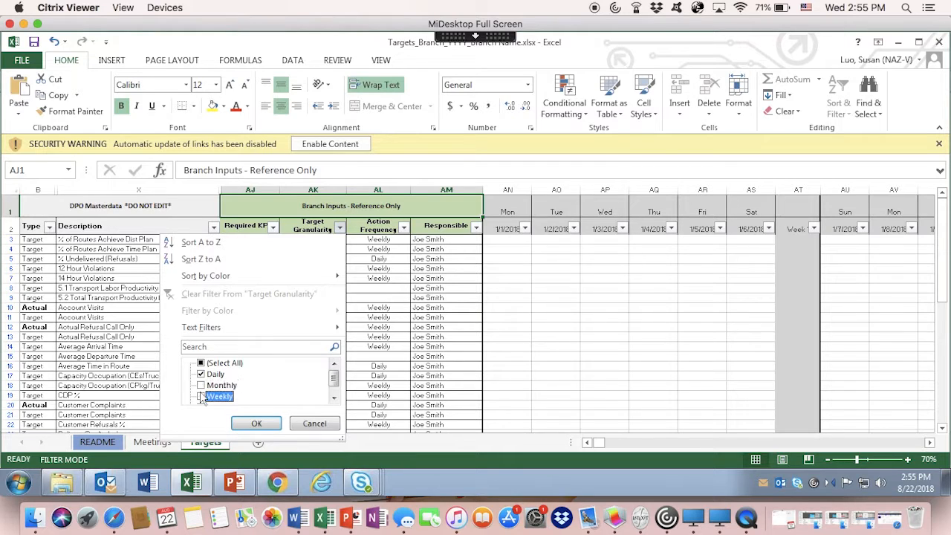
scroll(202, 397, down, 1)
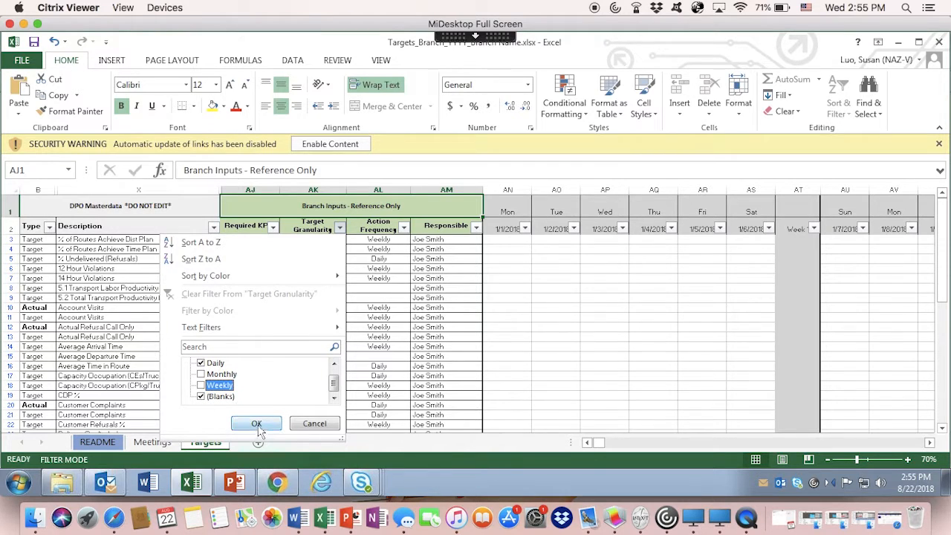
click(257, 426)
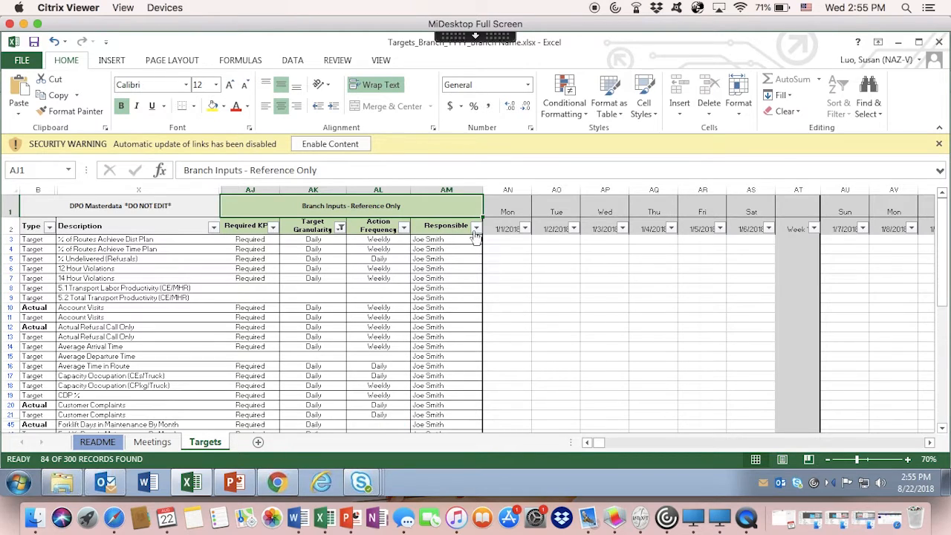
Check the filter values available for the Responsible column.
click(476, 227)
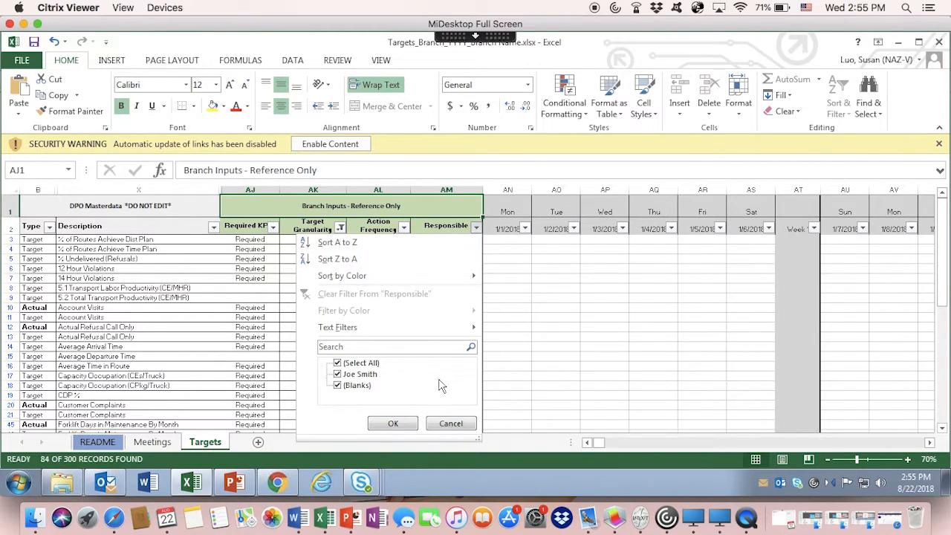
click(475, 229)
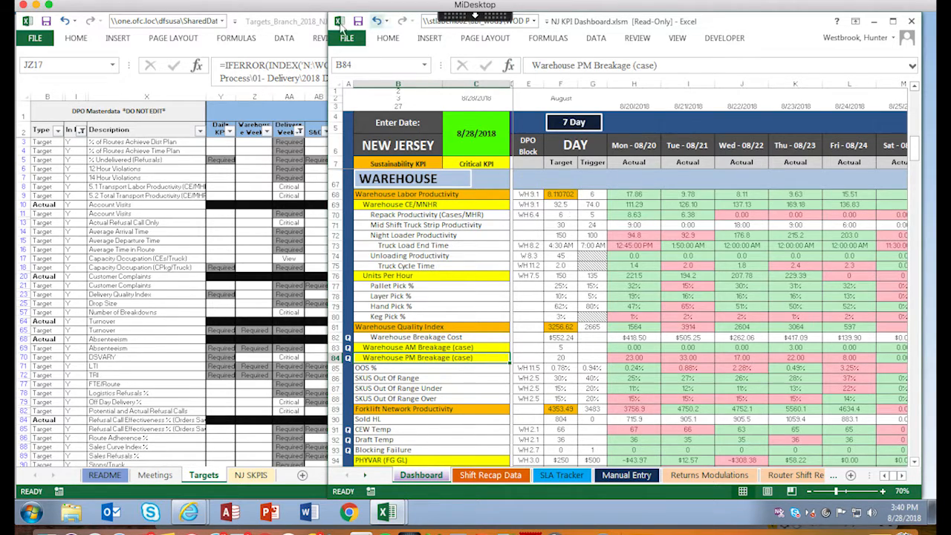
In the NJ KPI Dashboard workbook, view the file information and select the Critical KPI legend and the Warehouse CE/MNHR KPI.
click(347, 38)
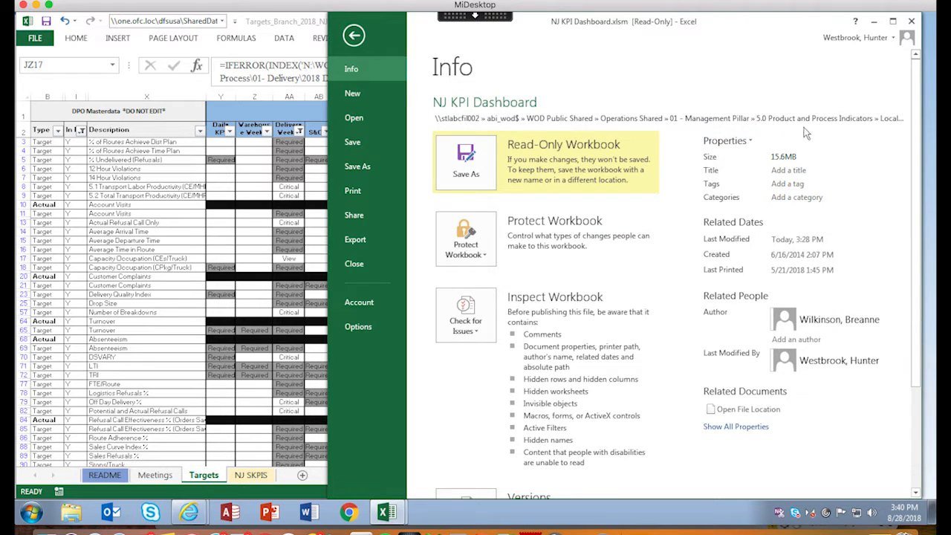
click(354, 37)
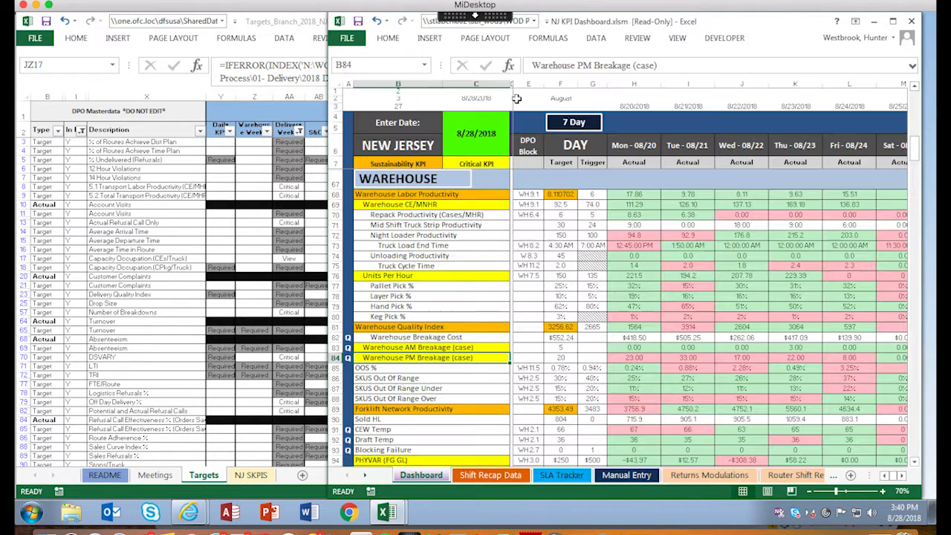
click(491, 164)
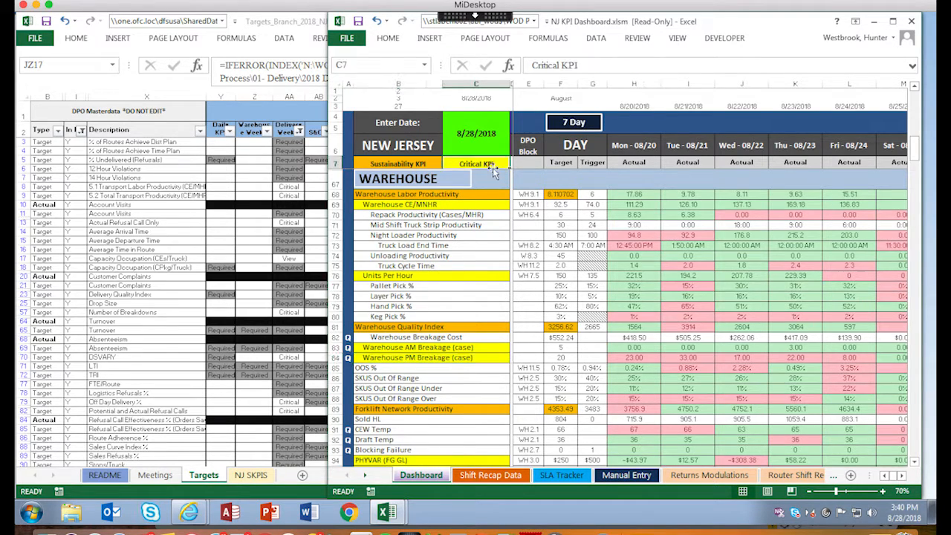
click(463, 208)
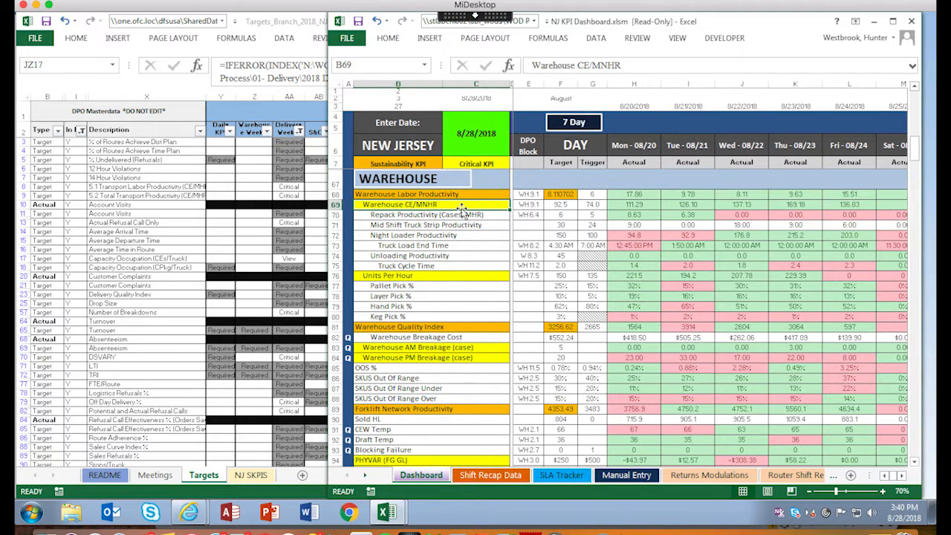
Switch to the Targets_Branch_2018_NJ workbook and show the local KPI rows at the end of the Meetings sheet.
click(165, 482)
click(161, 476)
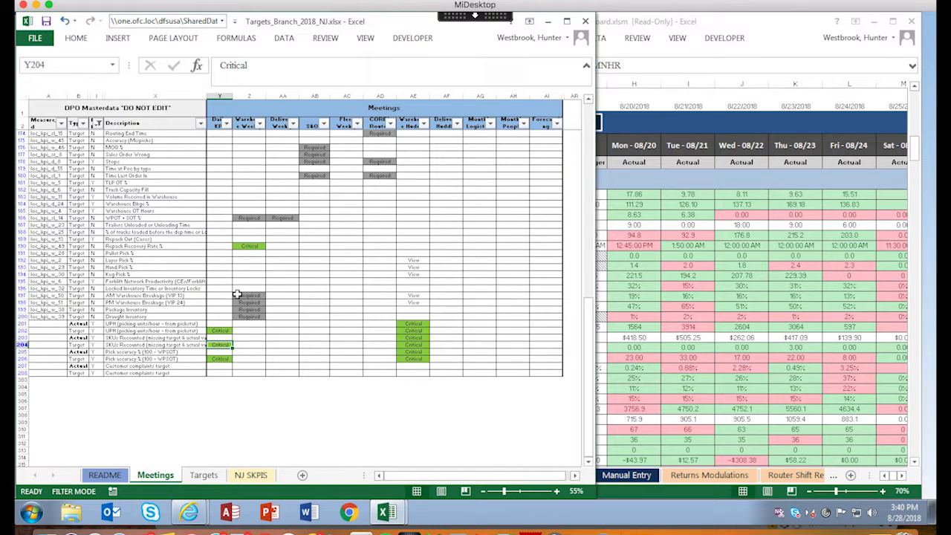
click(227, 388)
scroll(227, 388, down, 5)
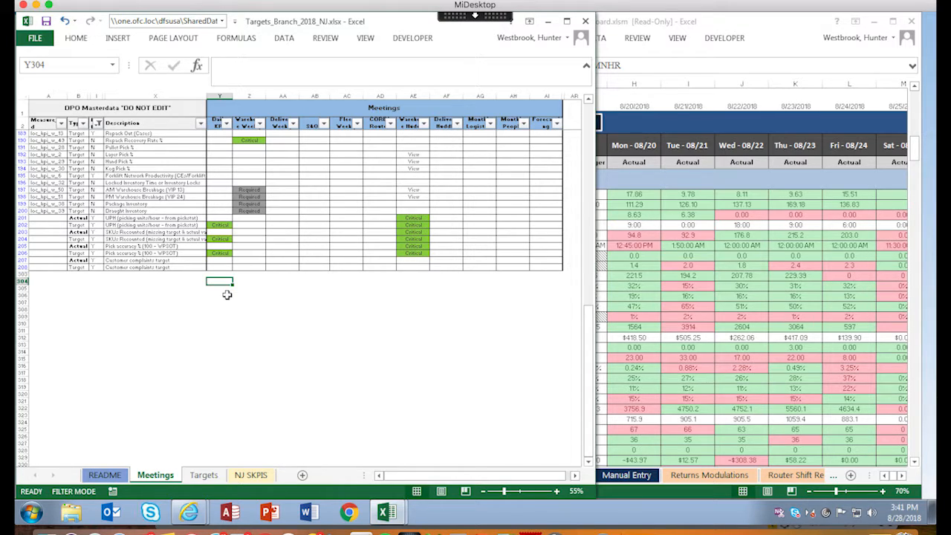
Clear the Daily KPI entry for the UPH target in cell Y202 and mark it Critical again.
click(217, 226)
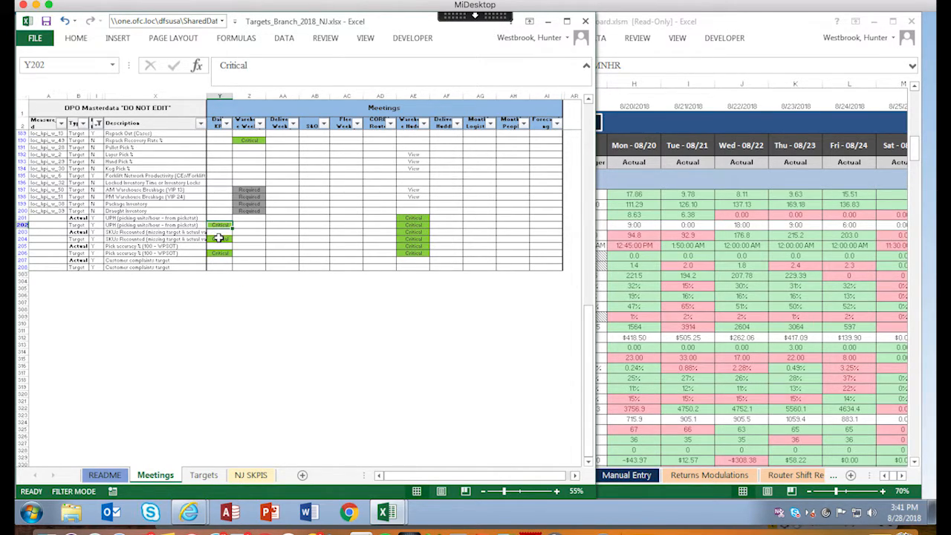
key(BackSpace)
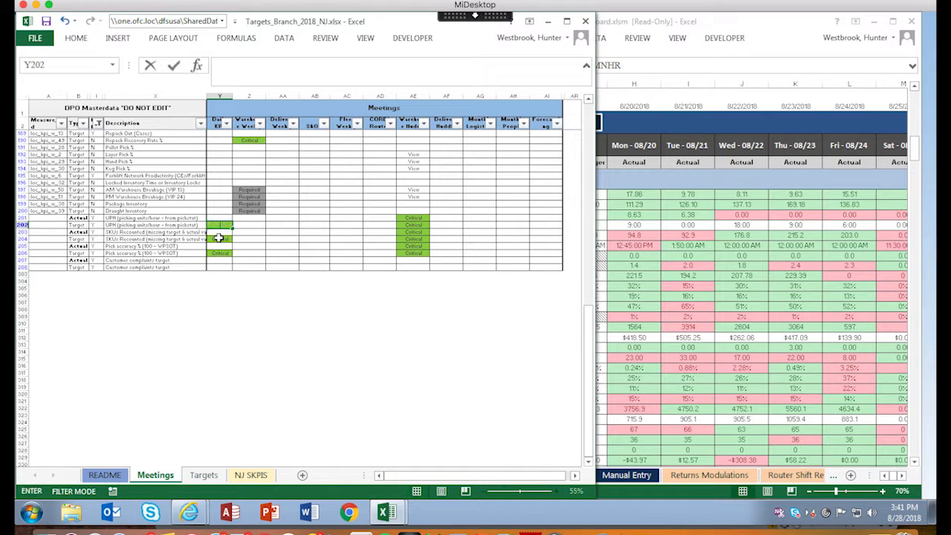
key(Return)
key(Up)
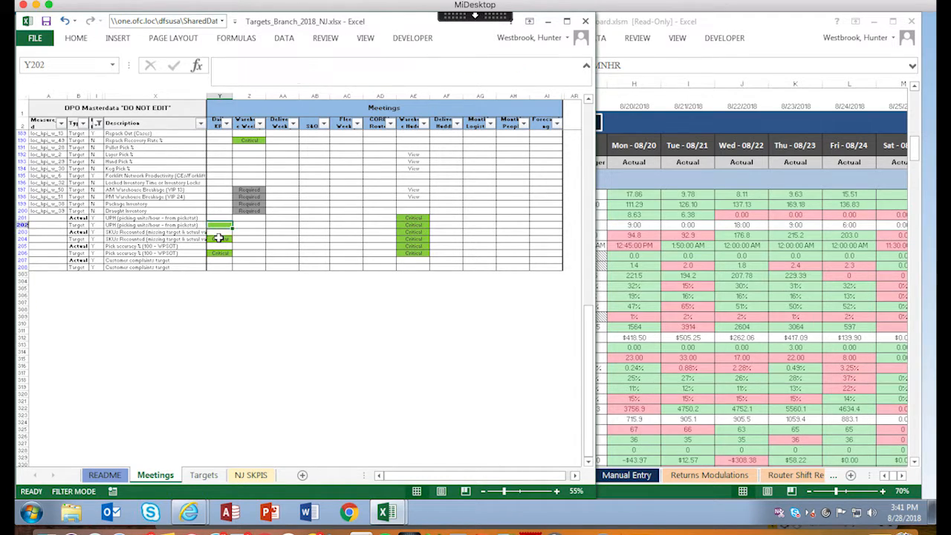
text(Critical)
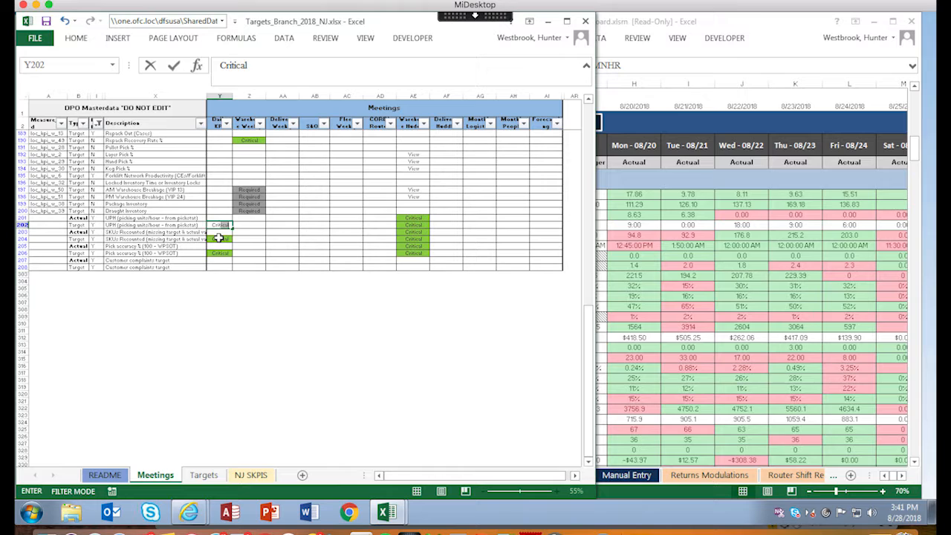
key(Return)
key(Down)
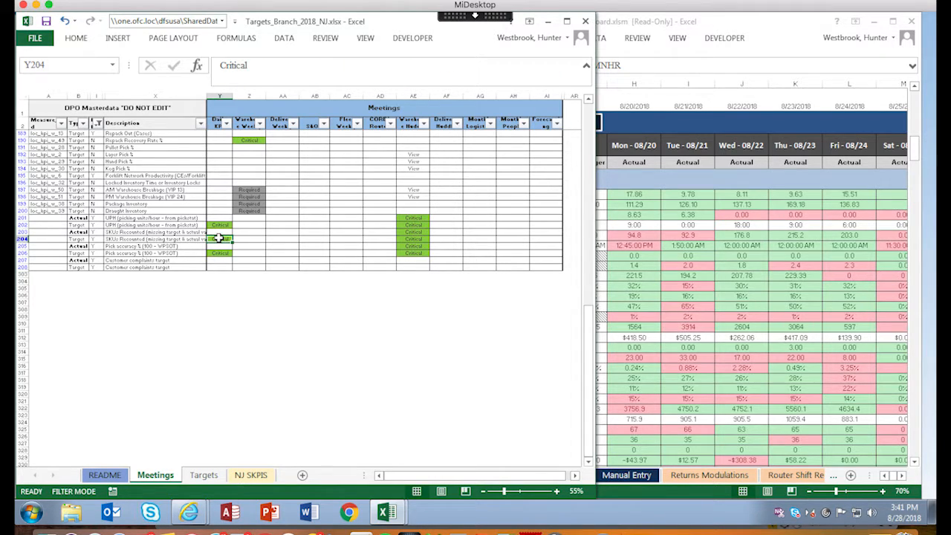
Clear the Daily KPI entry for the SKUs Recounted target in cell Y204 and mark it Critical again.
key(BackSpace)
key(Return)
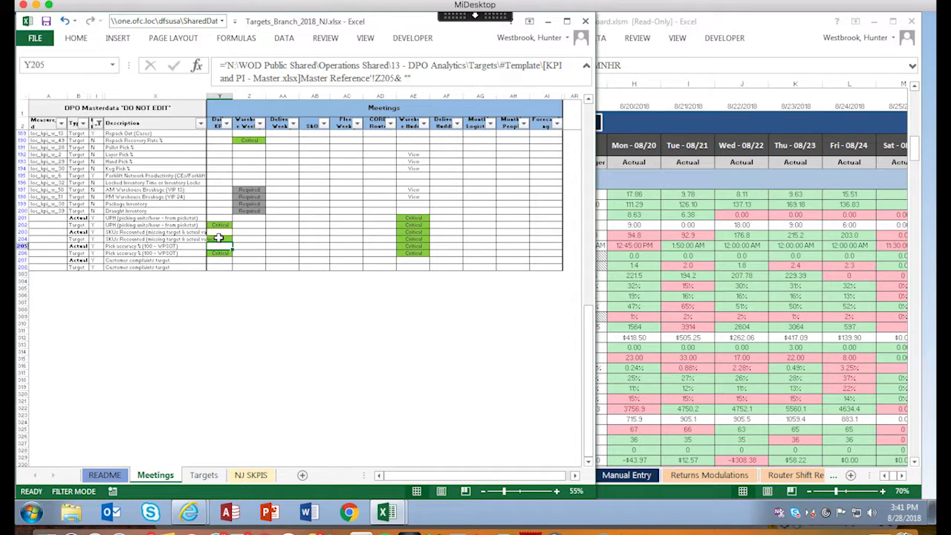
key(Up)
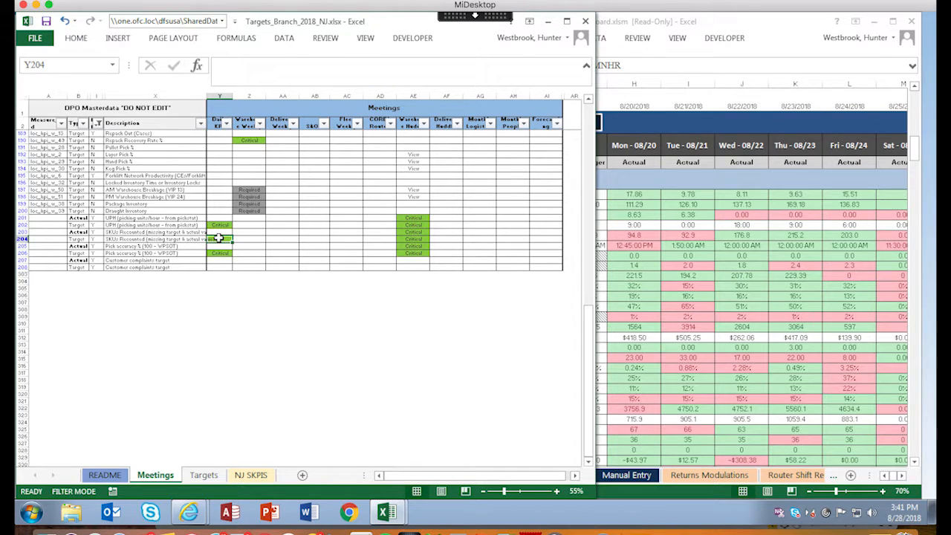
text(Critical)
key(Return)
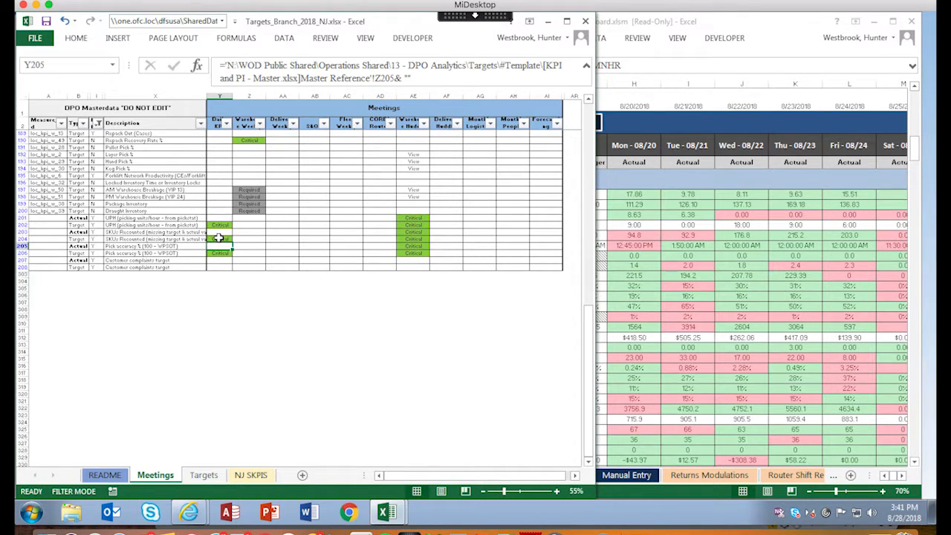
key(Return)
key(Return)
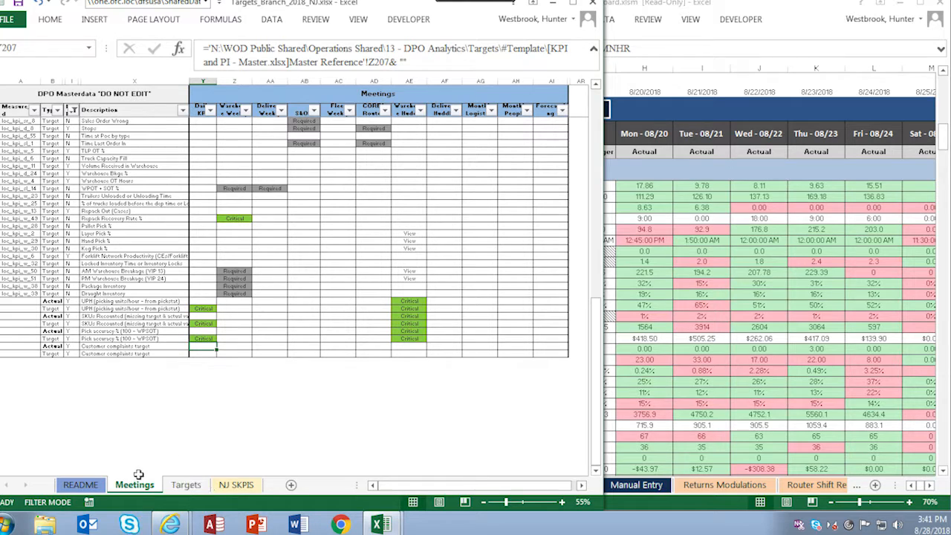
On the Targets sheet, include blanks in the Delivery Weekly filter so that all its values are selected.
click(186, 485)
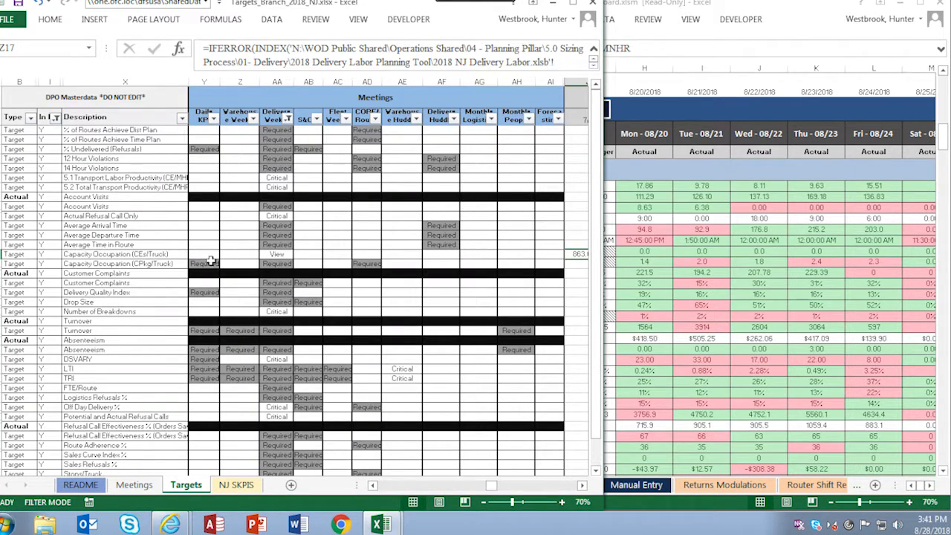
scroll(212, 297, down, 10)
scroll(212, 308, up, 10)
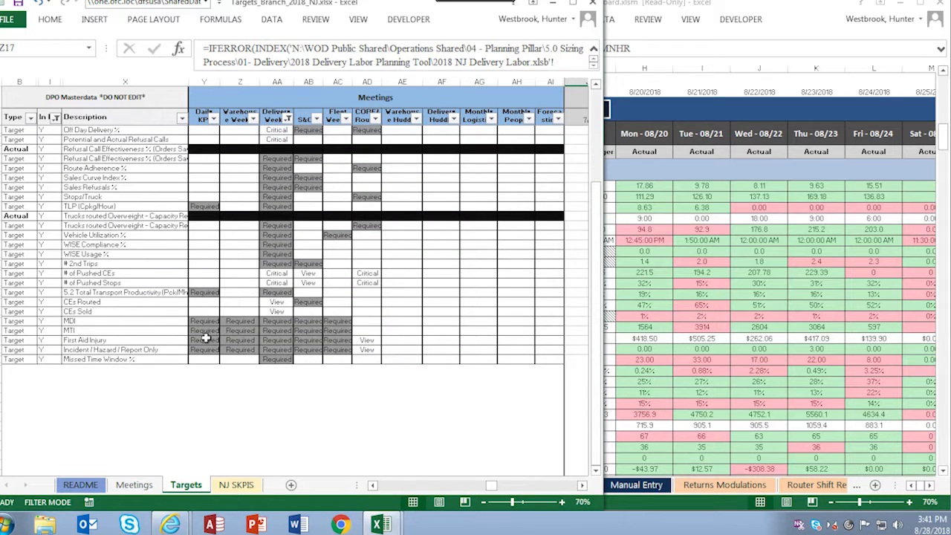
click(288, 119)
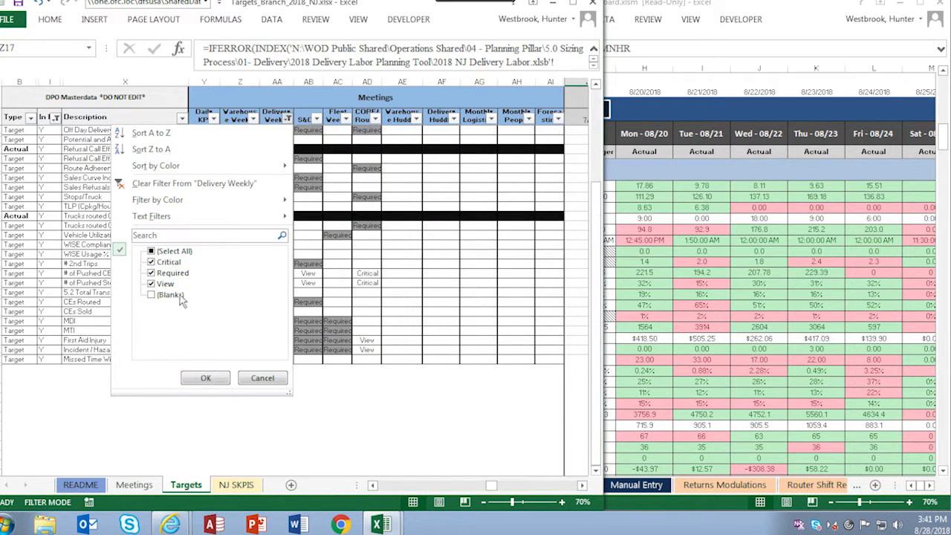
click(206, 378)
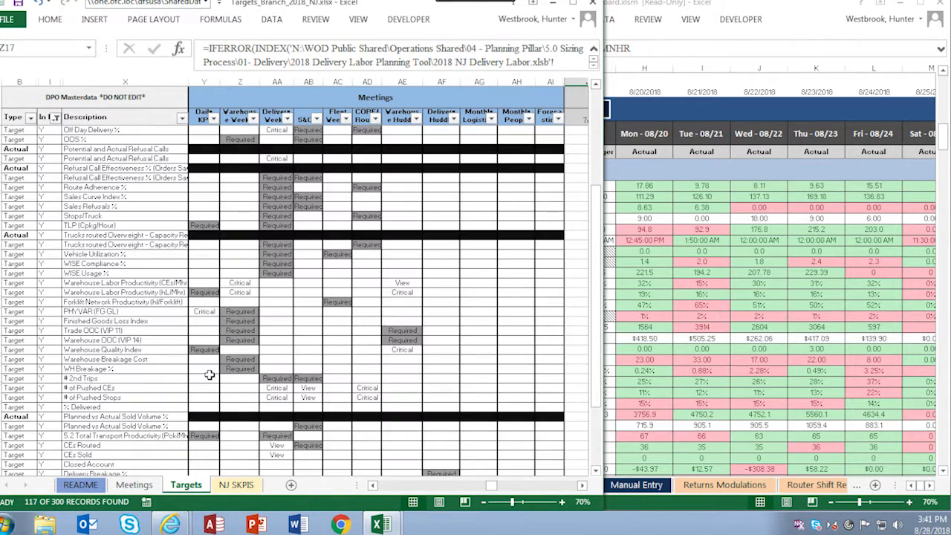
Select the Meetings header and widen the targets workbook window over the dashboard to reveal more date columns.
scroll(209, 376, up, 8)
click(238, 97)
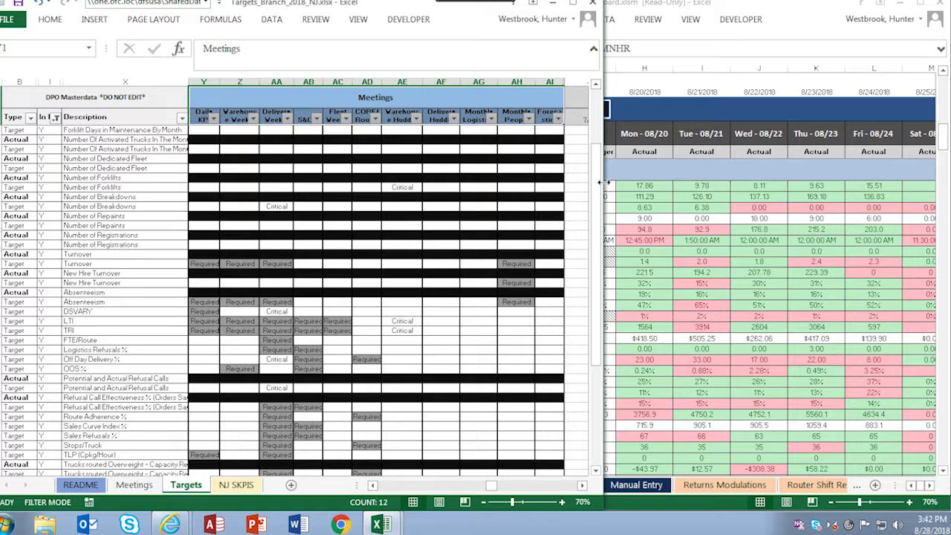
drag(607, 188, 869, 229)
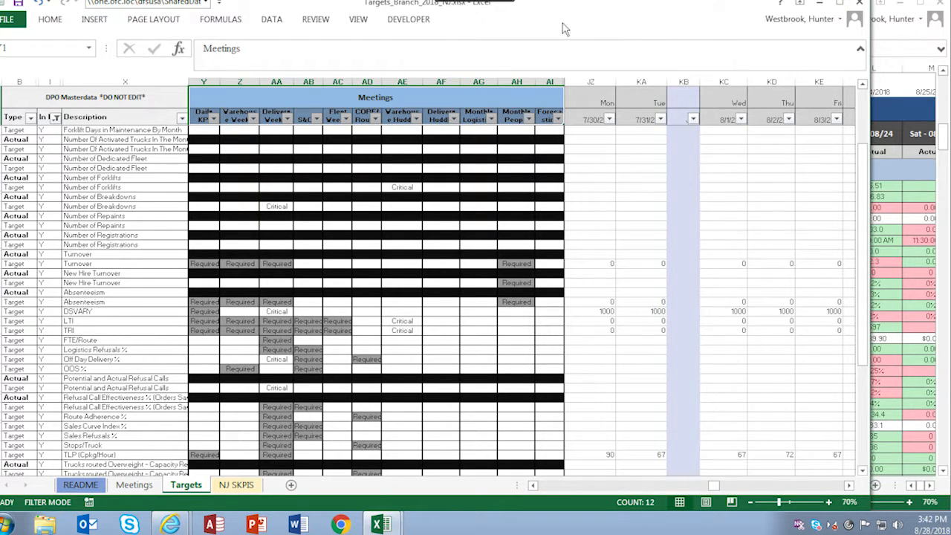
Examine the meeting entries for Turnover, Absenteeism, LTI, TRI and Logistics Refusals % in the Daily KPI and weekly columns.
click(207, 264)
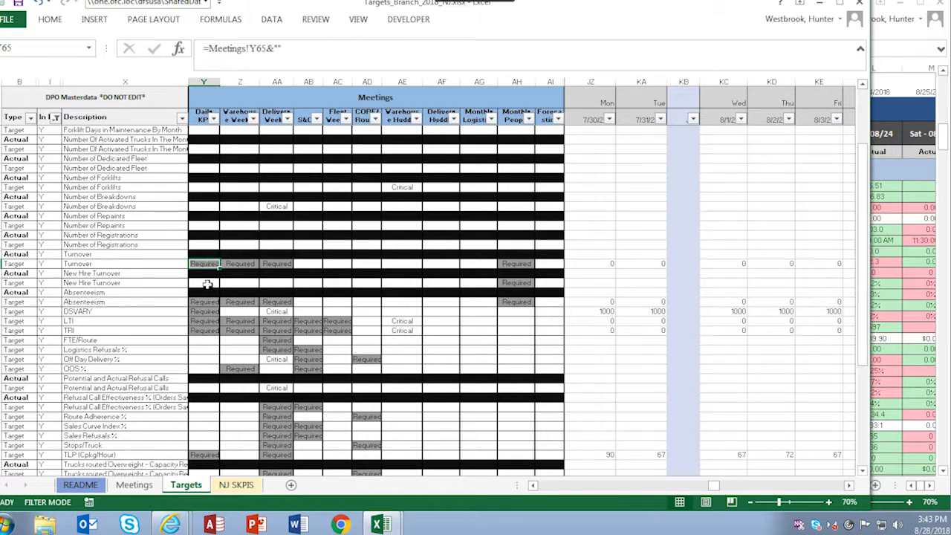
scroll(206, 296, down, 2)
click(206, 237)
click(203, 255)
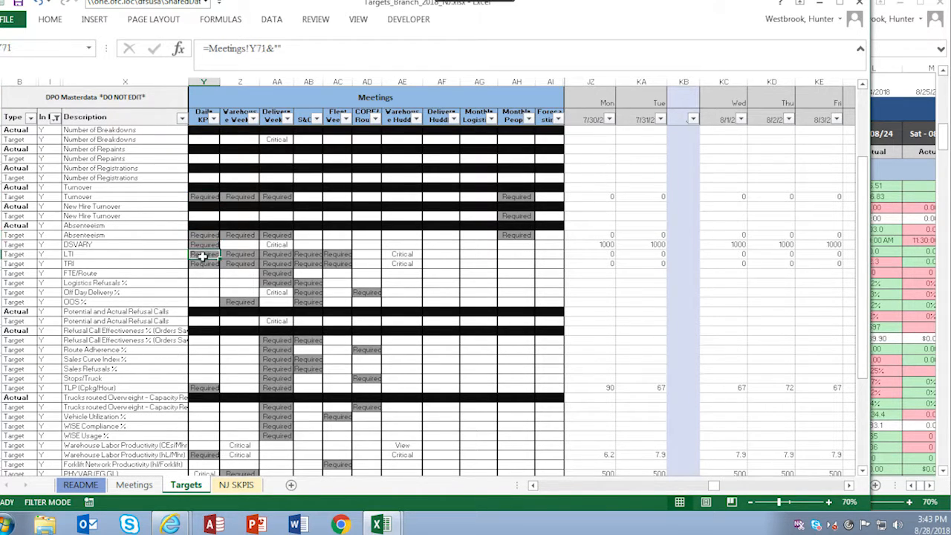
click(204, 264)
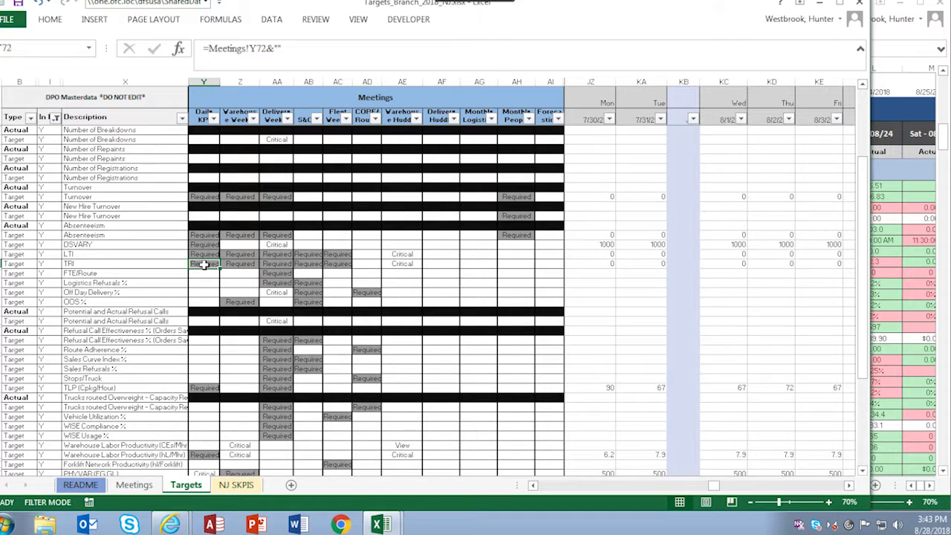
click(252, 266)
click(267, 265)
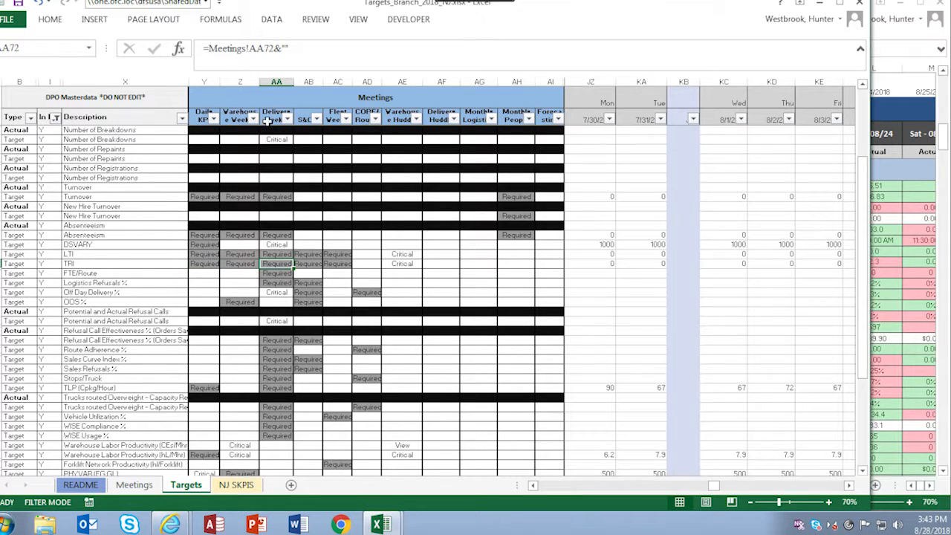
click(286, 284)
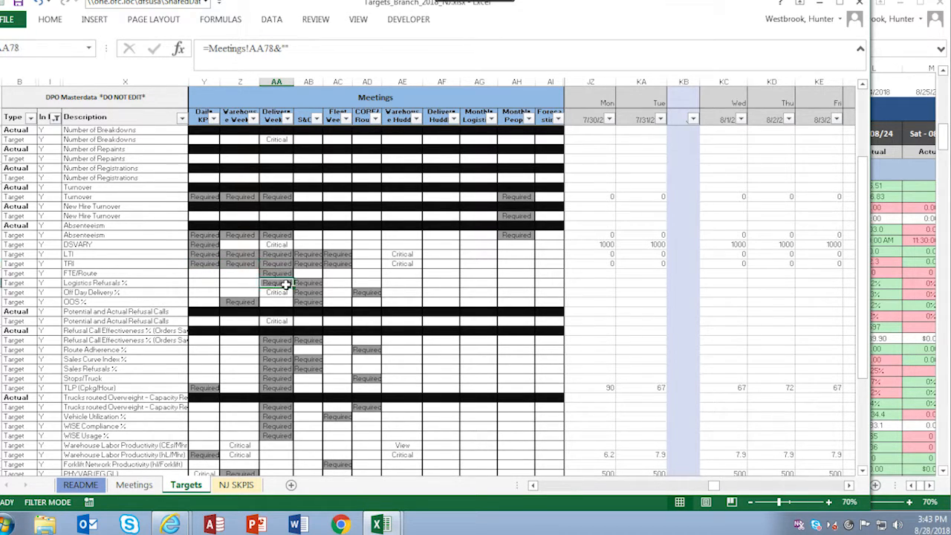
Filter the Daily KPI column to exclude blanks, keeping Critical and Required.
click(213, 120)
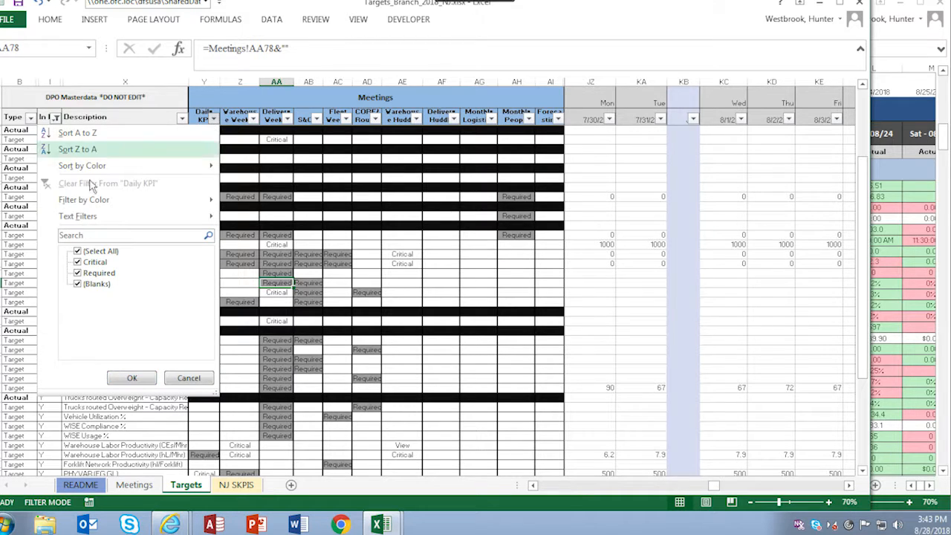
click(96, 283)
click(131, 378)
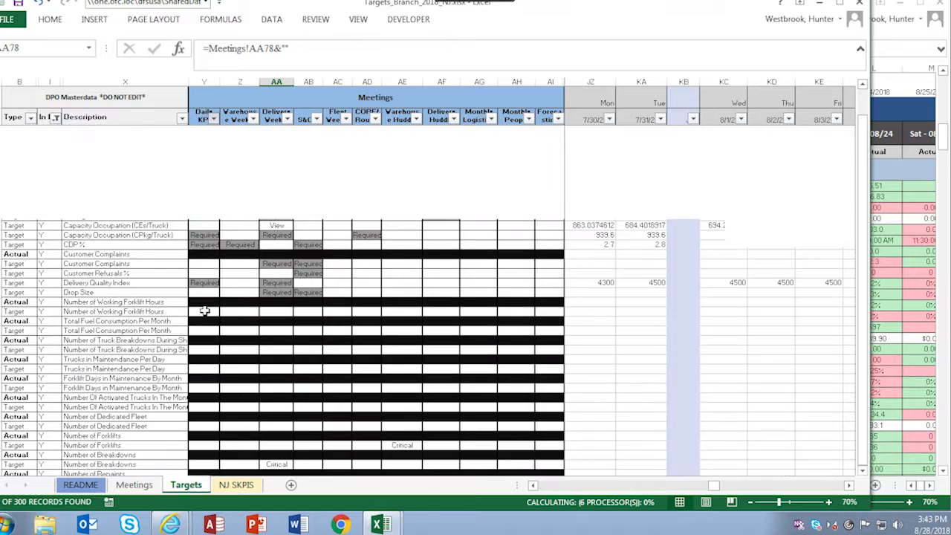
Reselect all values in the Daily KPI filter.
click(213, 120)
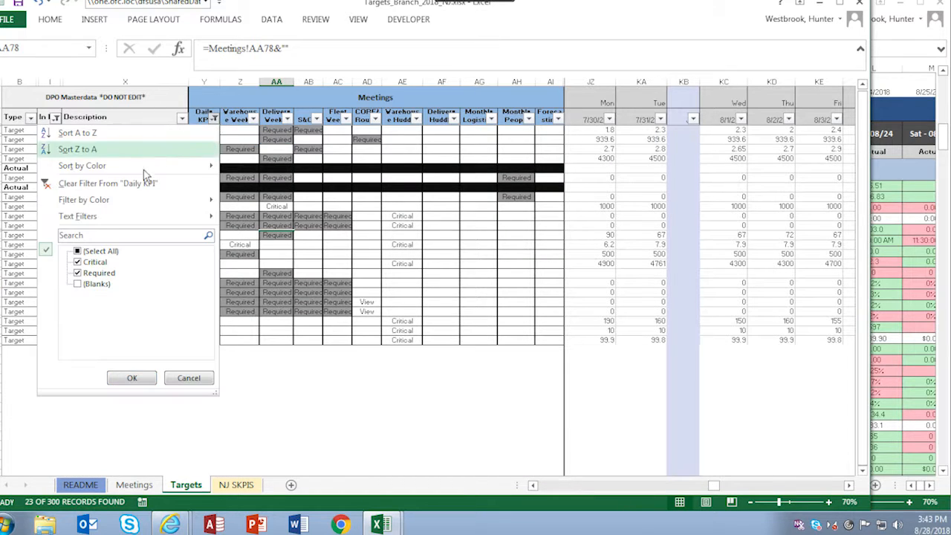
click(99, 251)
click(131, 377)
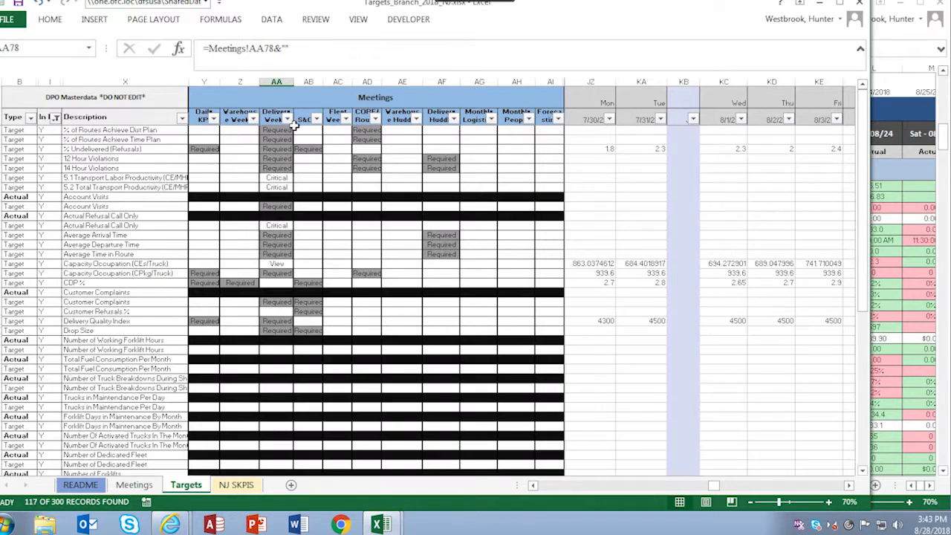
Filter the Delivery Weekly column to KPIs marked View and Required.
click(287, 119)
click(168, 251)
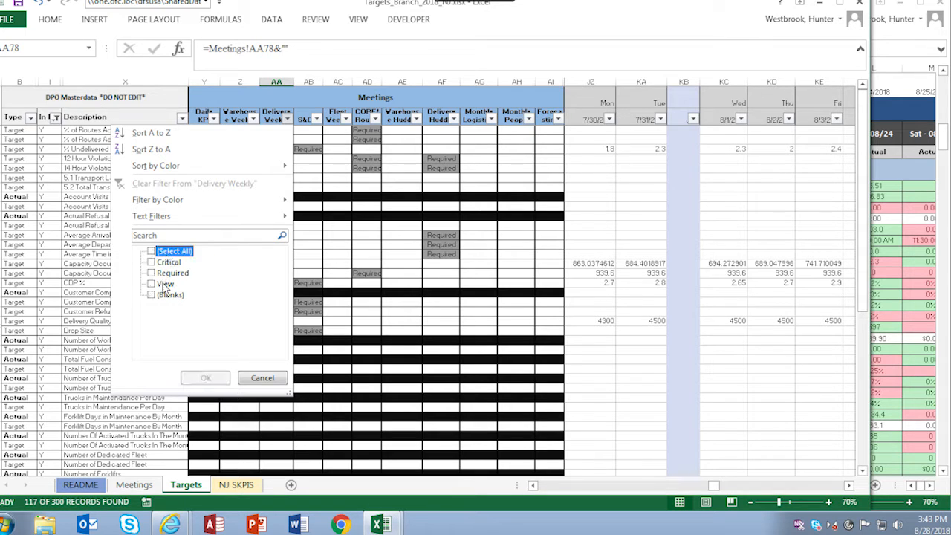
click(165, 283)
click(167, 273)
click(205, 378)
Filter the Daily KPI column to Critical and Required entries, excluding blanks.
click(213, 119)
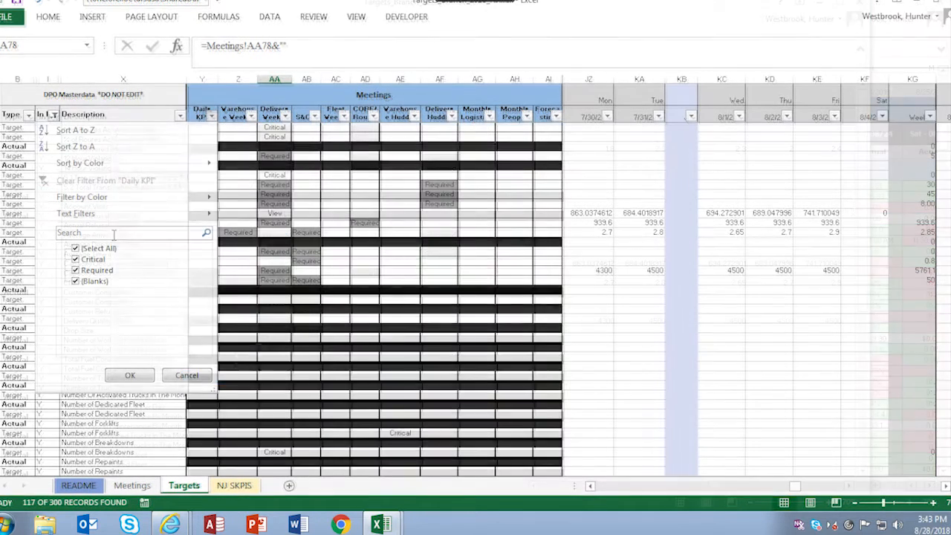
click(101, 250)
click(94, 260)
click(97, 271)
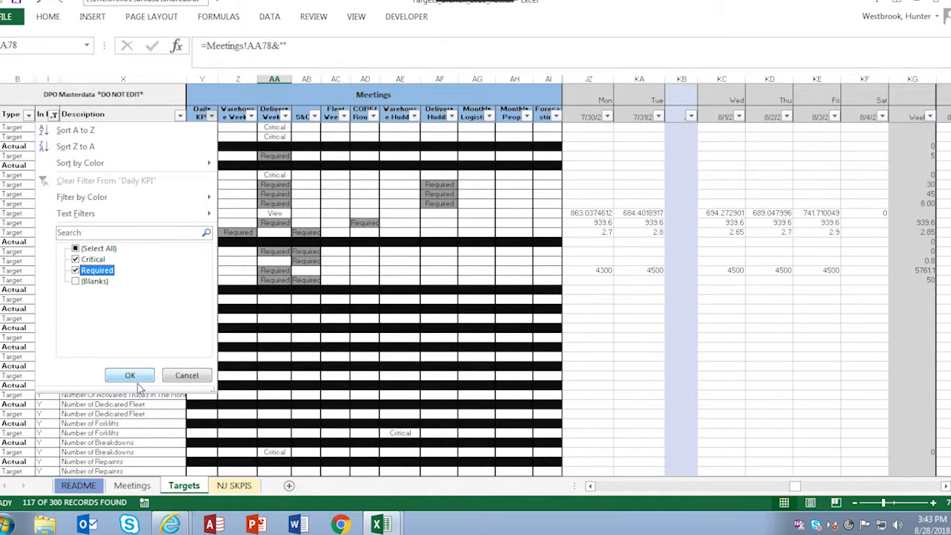
click(130, 375)
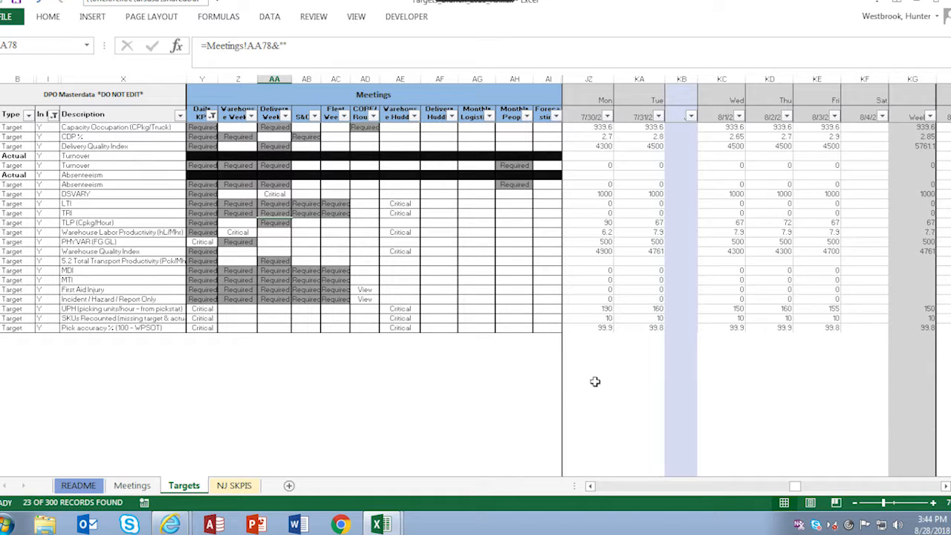
Include the blank entries in the Daily KPI column filter again.
click(212, 116)
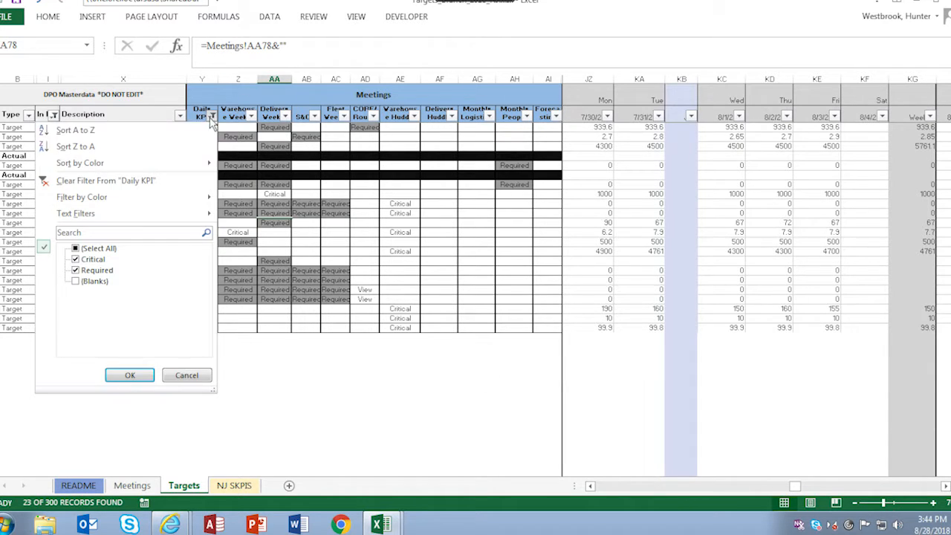
click(75, 281)
click(131, 375)
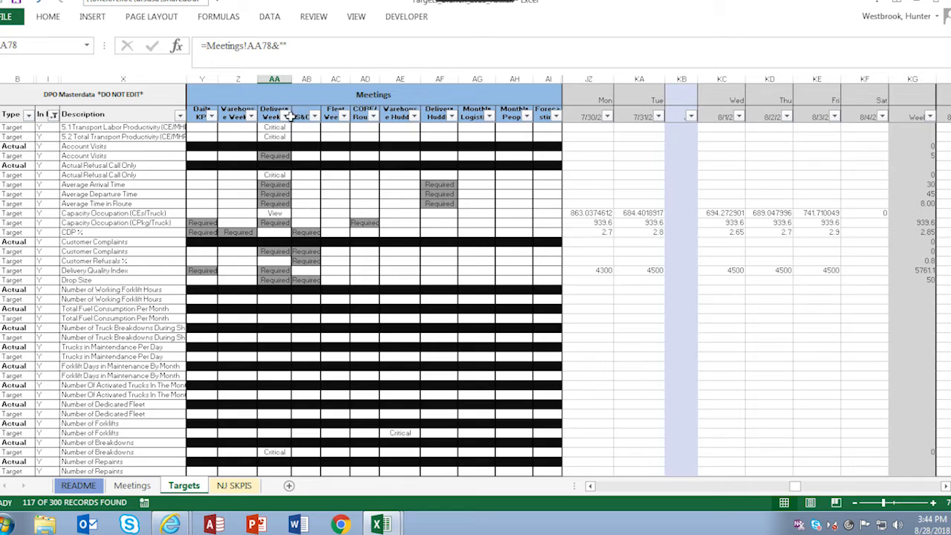
Filter the Delivery Weekly column to exclude blanks, keeping Critical, Required and View.
click(285, 117)
click(176, 297)
click(201, 375)
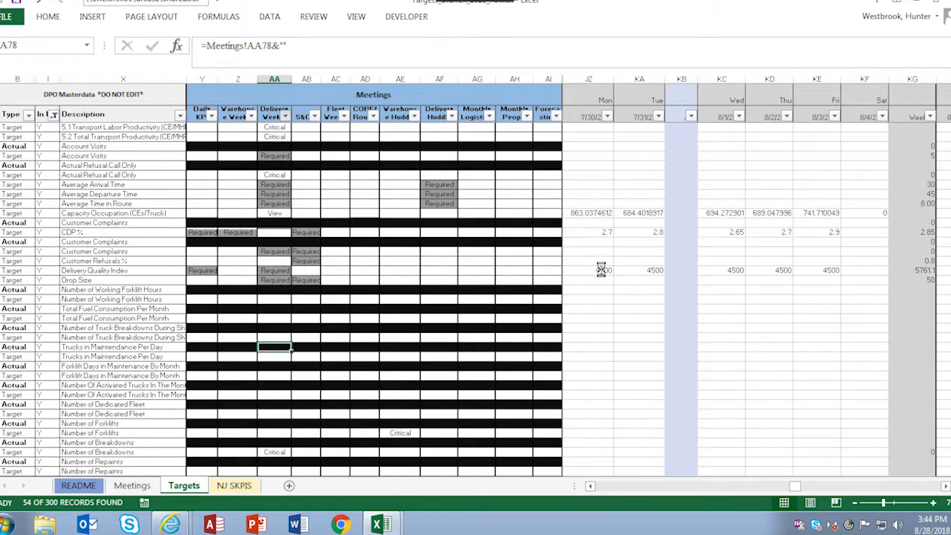
Inspect the Capacity Occupation target cells for 7/30, 7/31 and 8/1, including the formulas behind the CEs/Truck values.
click(595, 205)
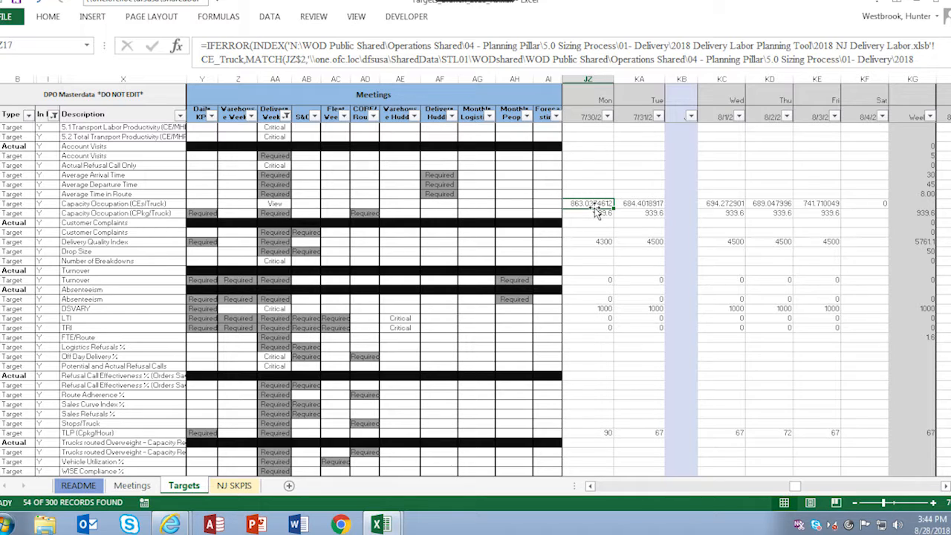
click(641, 214)
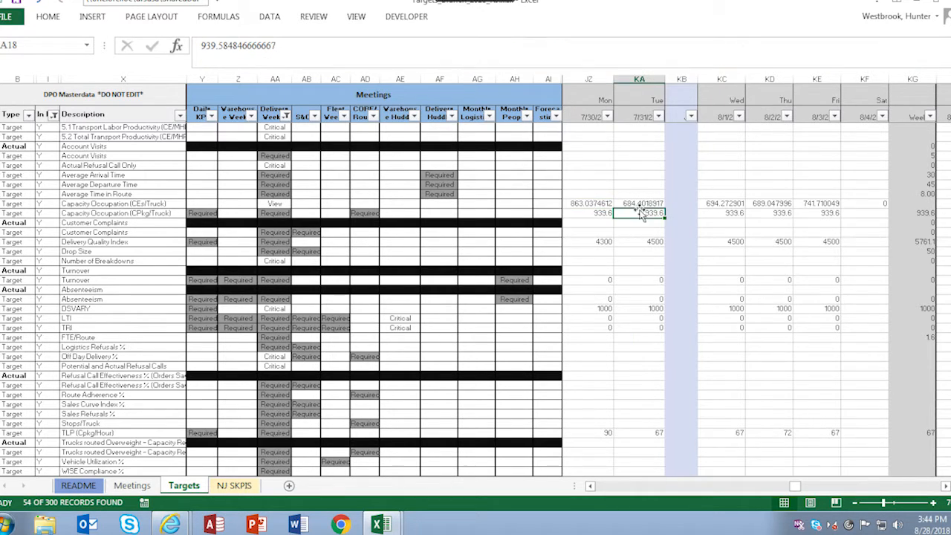
click(713, 204)
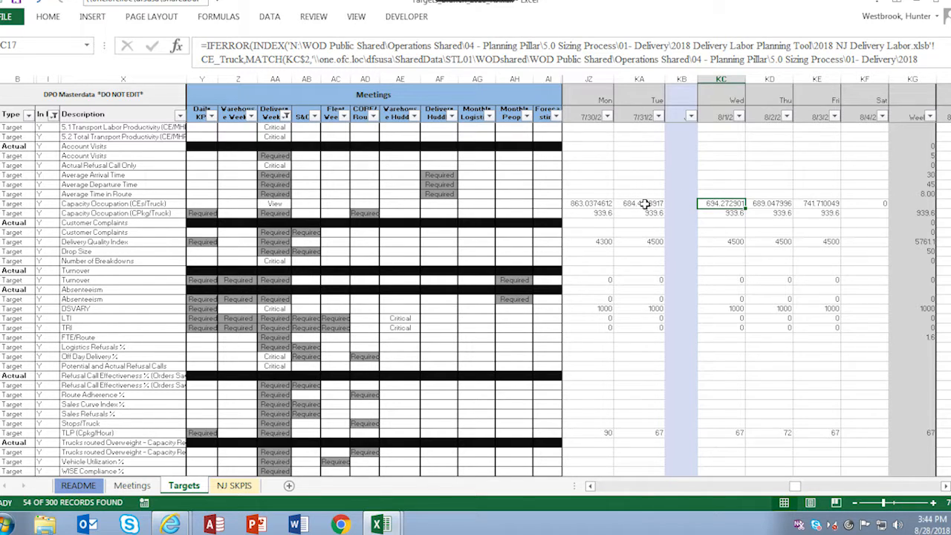
Review the 2018 monthly figures on the NJ SKPIS sheet and return to the Targets sheet.
click(235, 487)
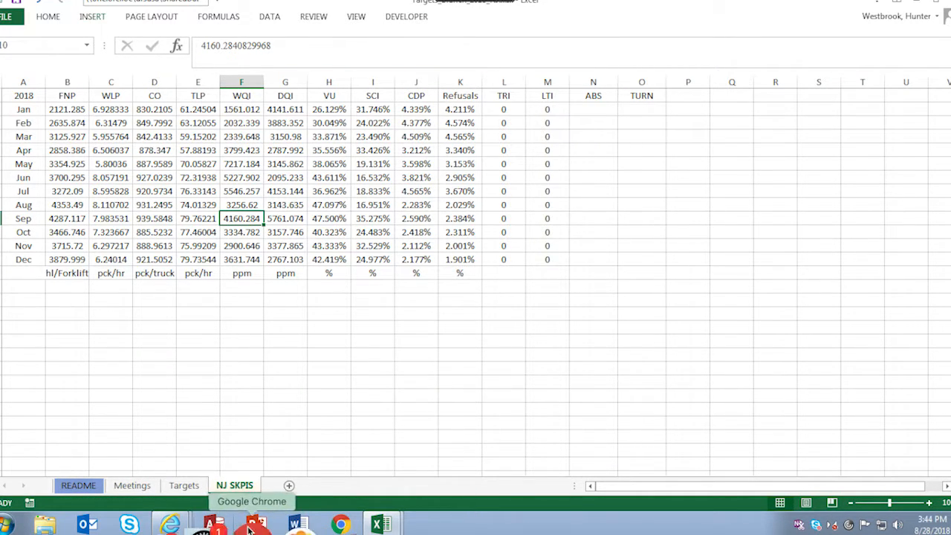
click(185, 486)
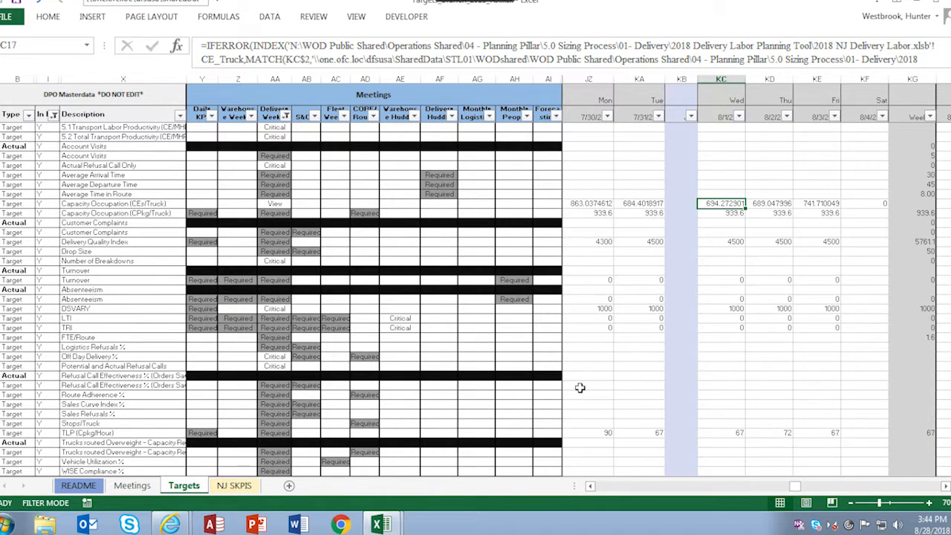
scroll(580, 390, up, 2)
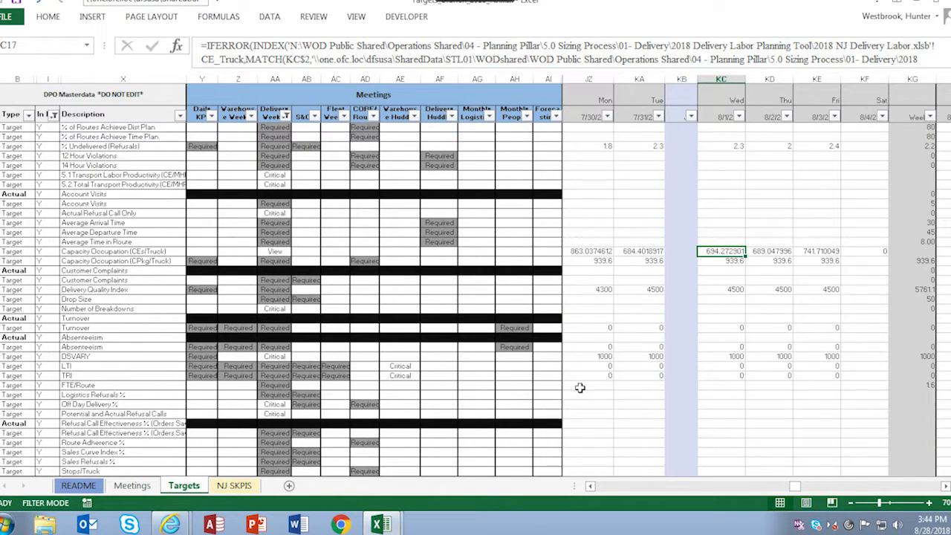
scroll(580, 387, down, 2)
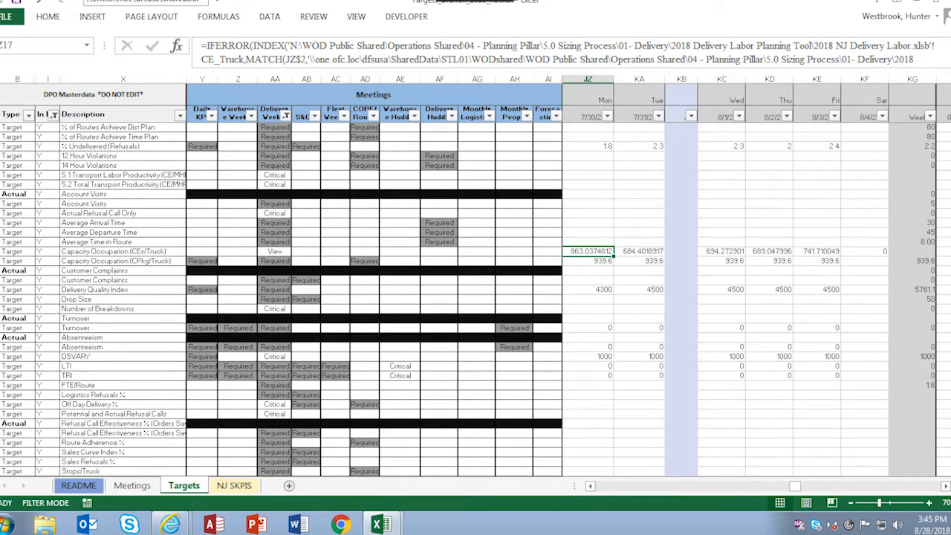
Highlight the weekly target values following 8/4 down to FTE/Route, and the Delivery Weekly entries down to TRI.
click(946, 486)
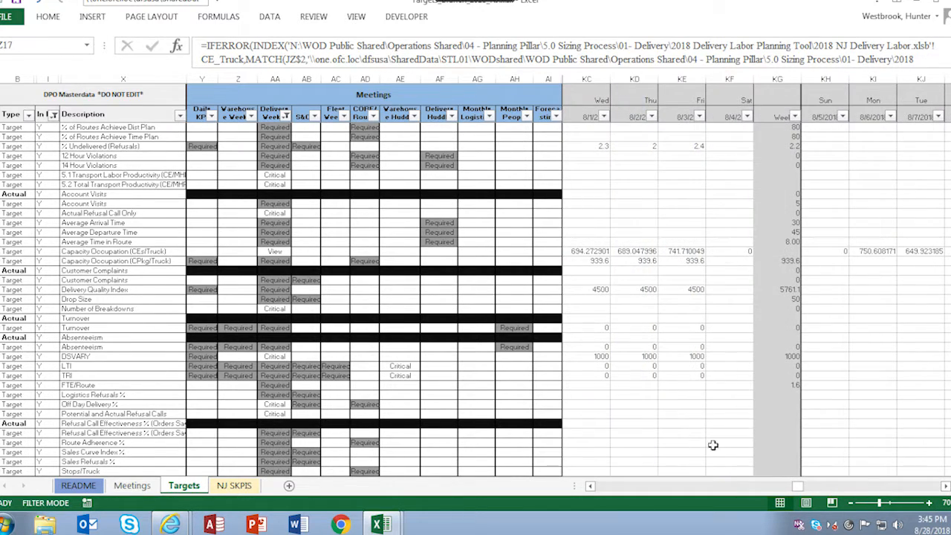
click(929, 503)
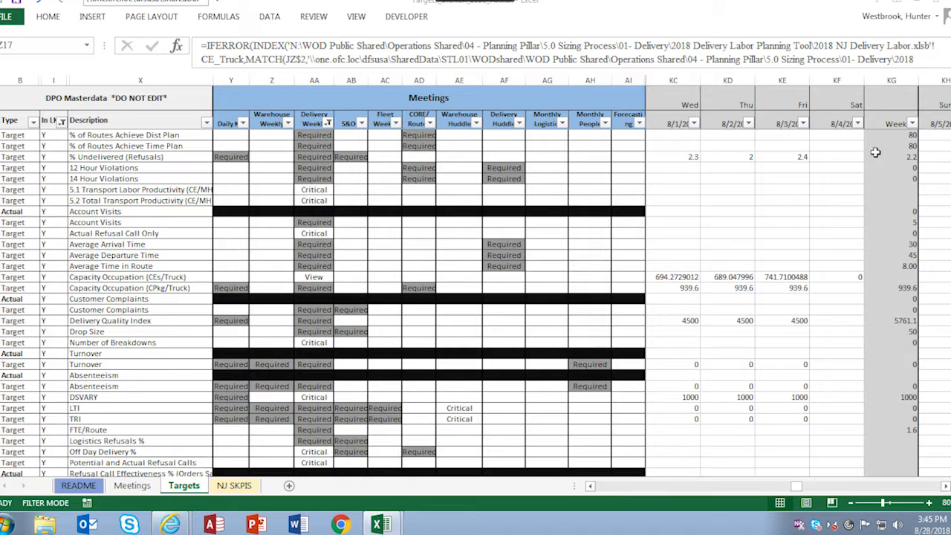
drag(913, 429, 887, 135)
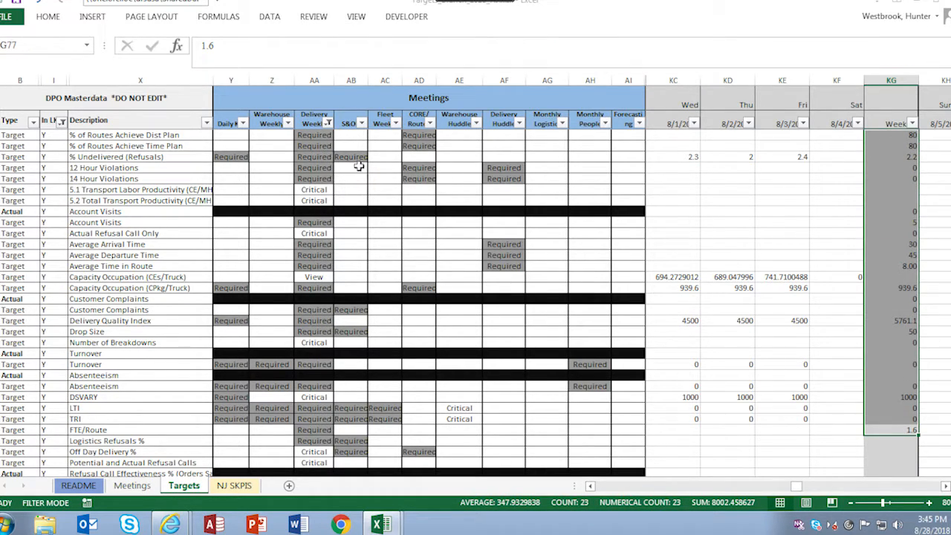
drag(306, 138, 327, 420)
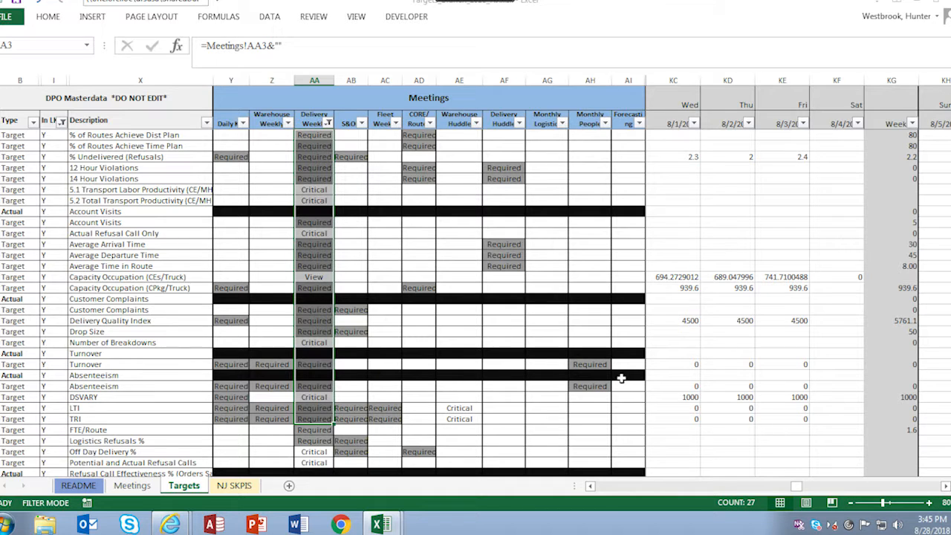
Switch to the WOD Logistics Local KPI sheet in Internet Explorer, maximize its window and open the meeting choices.
click(185, 528)
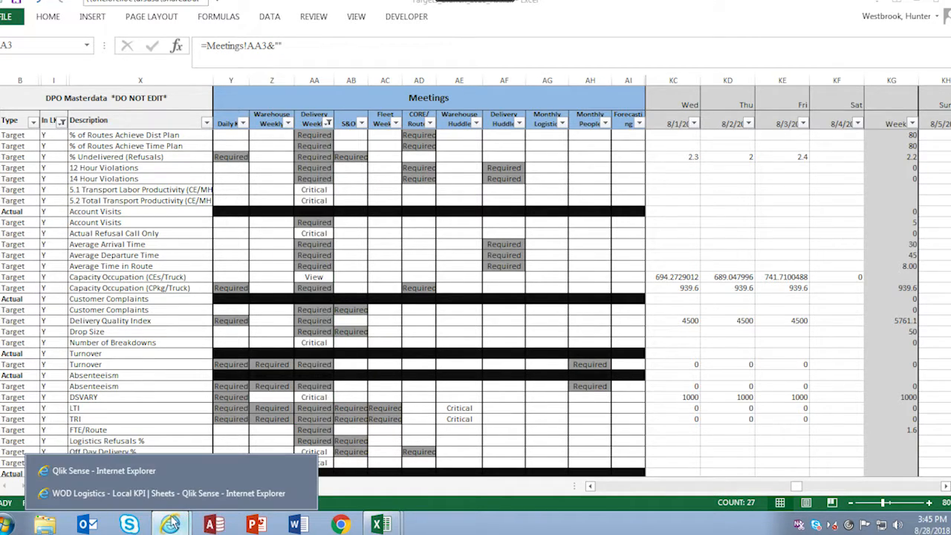
click(260, 494)
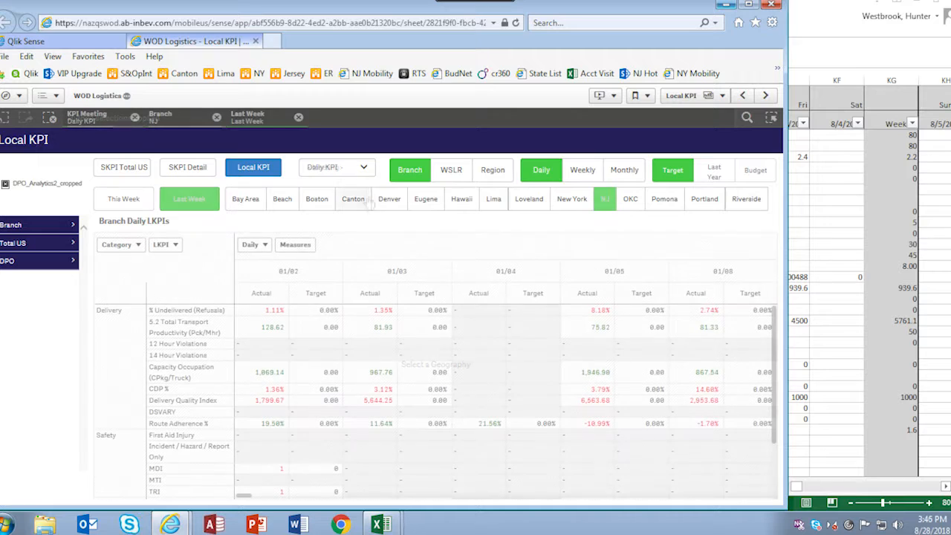
click(749, 5)
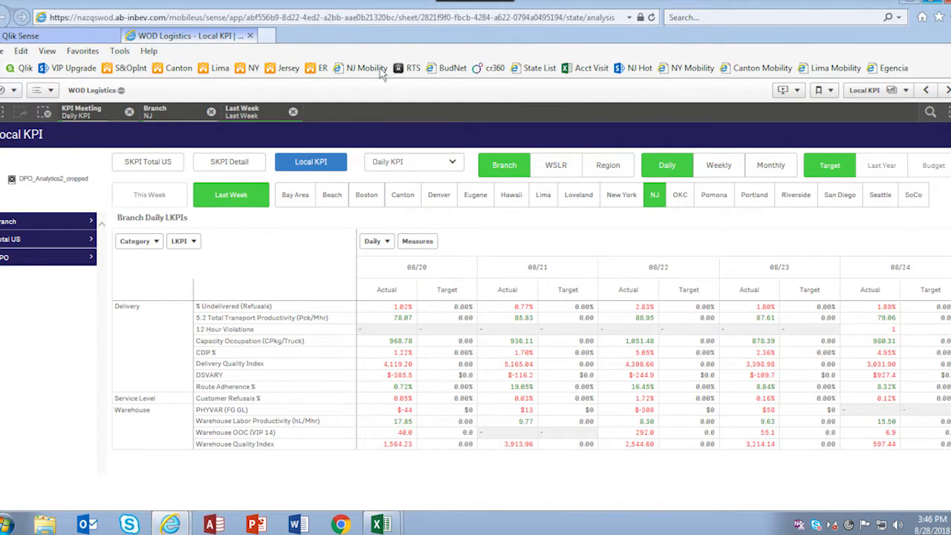
click(453, 162)
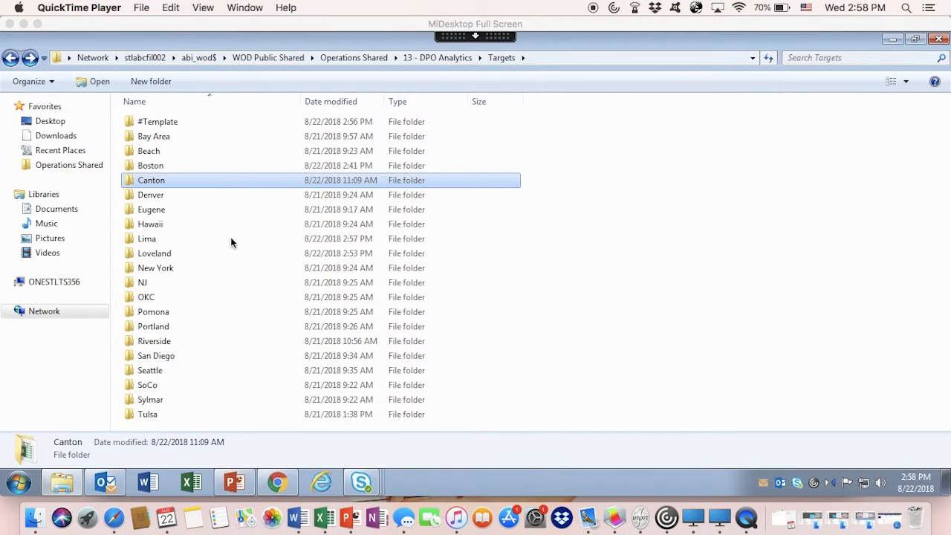
Open Targets_Branch_2018_Lima.xlsx from the Lima folder and select the Daily KPI entry for CDP % on the Meetings sheet.
click(231, 239)
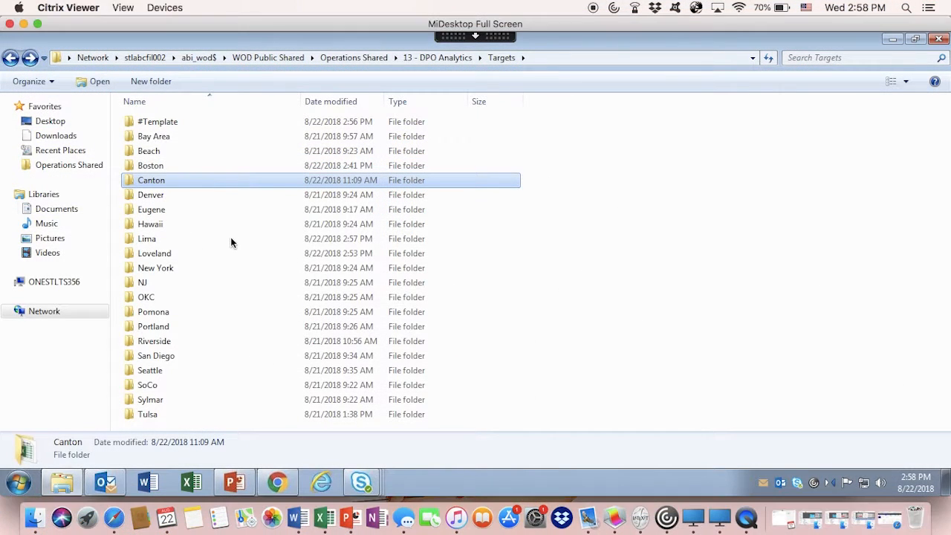
click(232, 241)
double_click(231, 239)
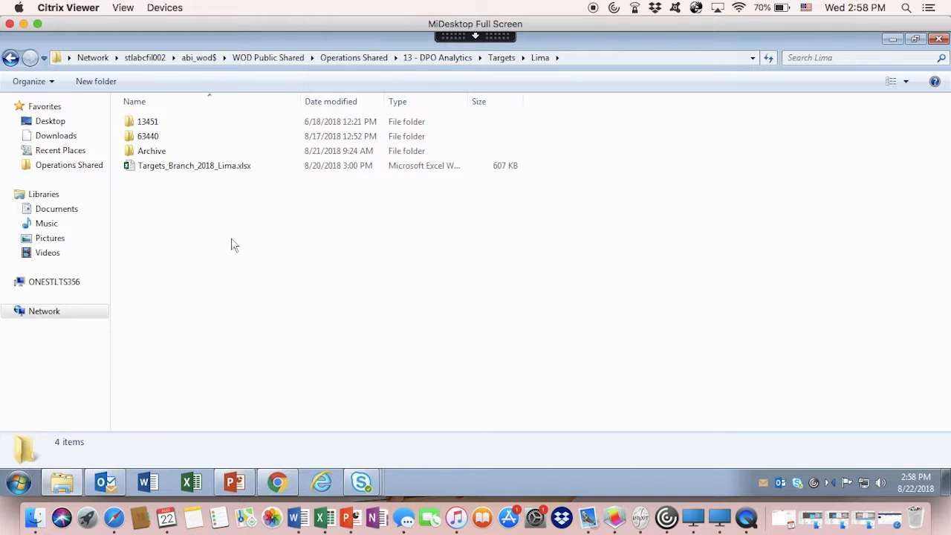
double_click(213, 169)
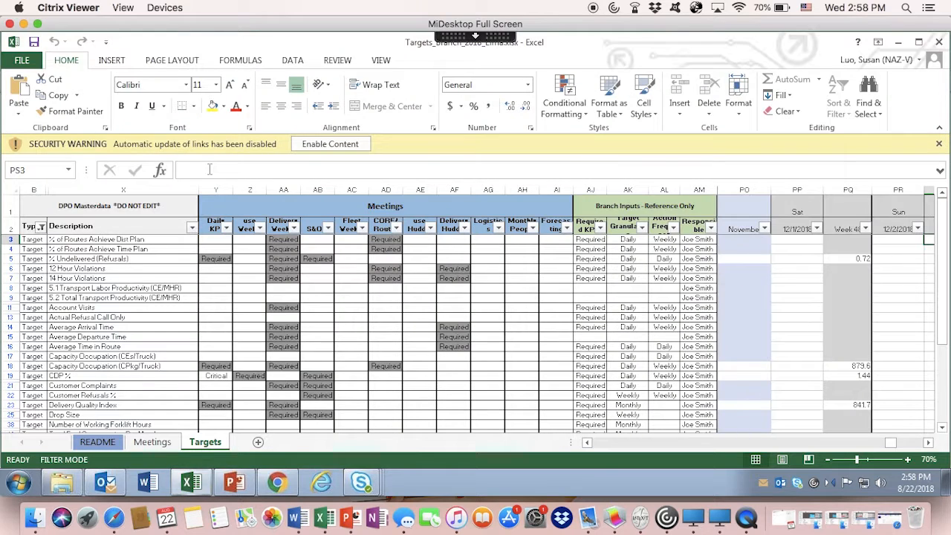
click(149, 443)
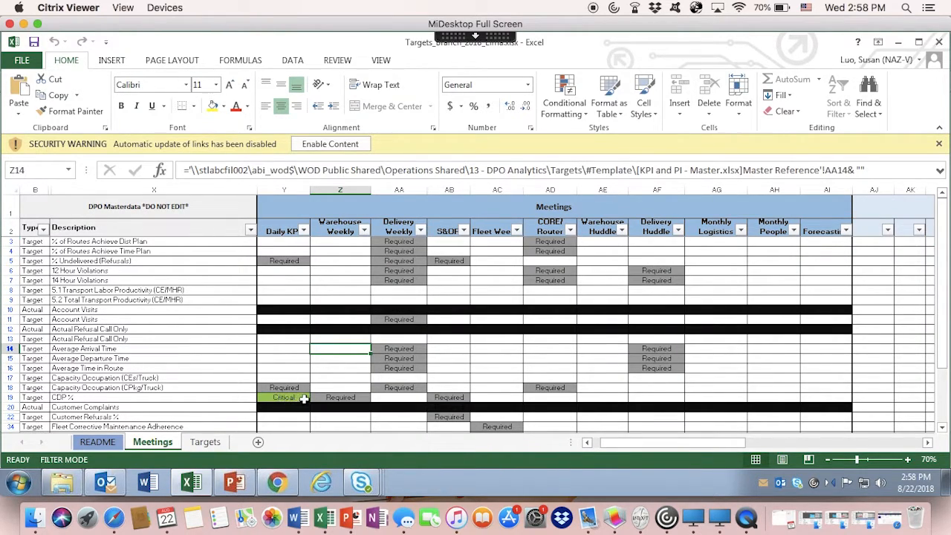
click(305, 399)
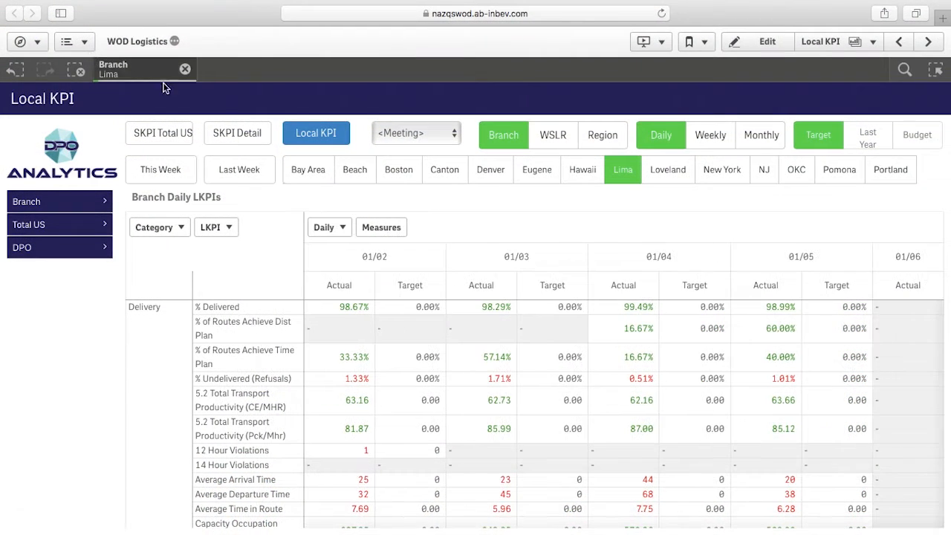
Filter Lima's Local KPIs in DPO Analytics by the Daily KPI meeting.
click(448, 135)
click(432, 170)
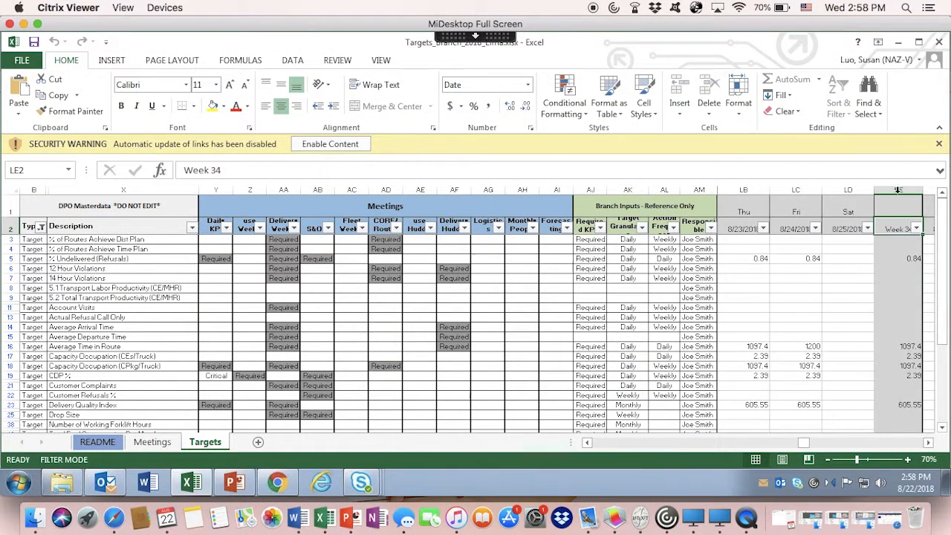
Highlight the Week 34 column on Lima's Targets sheet, and set the Local KPI sheet in DPO Analytics to weekly values.
click(896, 203)
drag(896, 204, 899, 446)
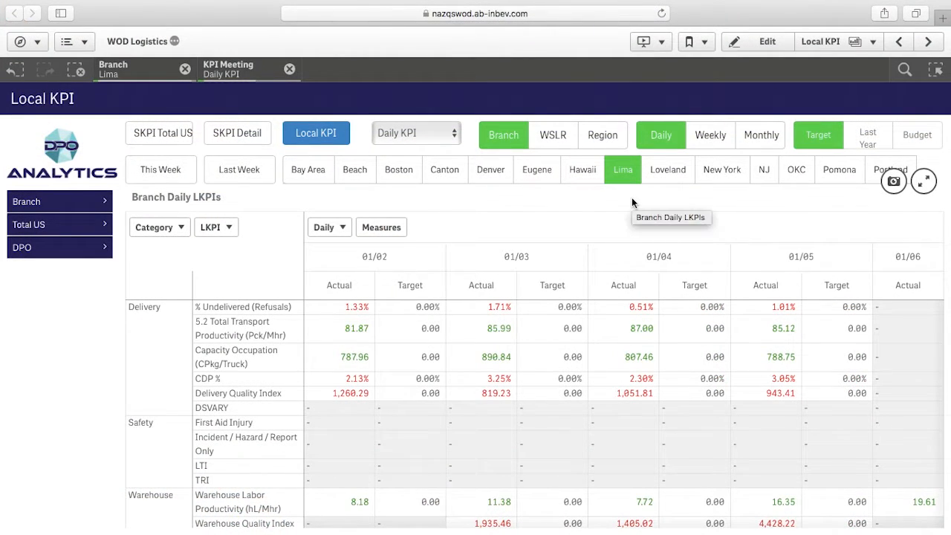
click(712, 136)
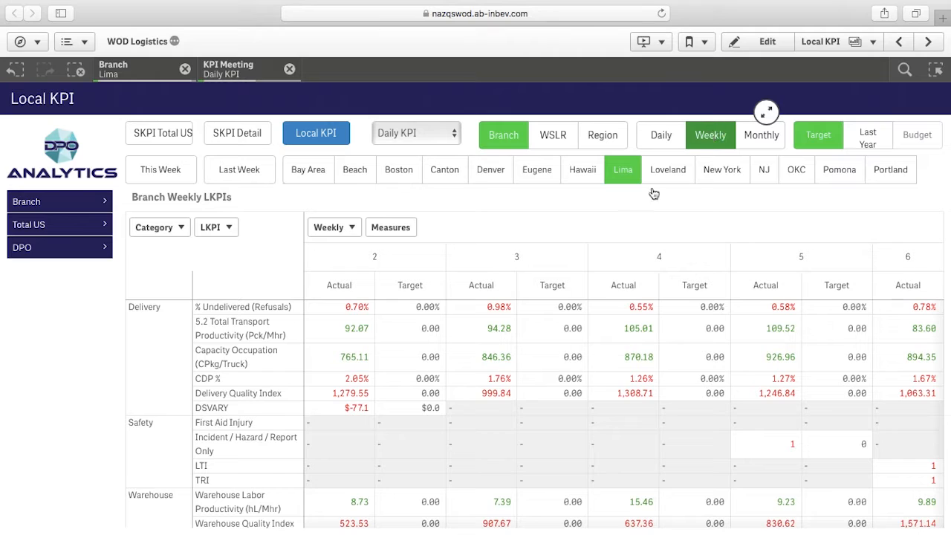
drag(356, 518, 950, 506)
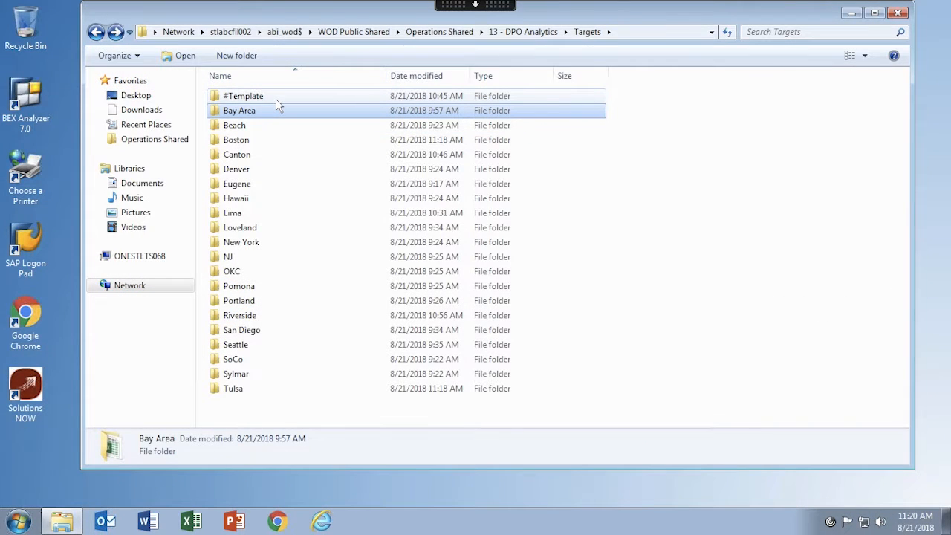
Open New KPI and PI Submission Template.xlsx from the #Template folder.
double_click(276, 98)
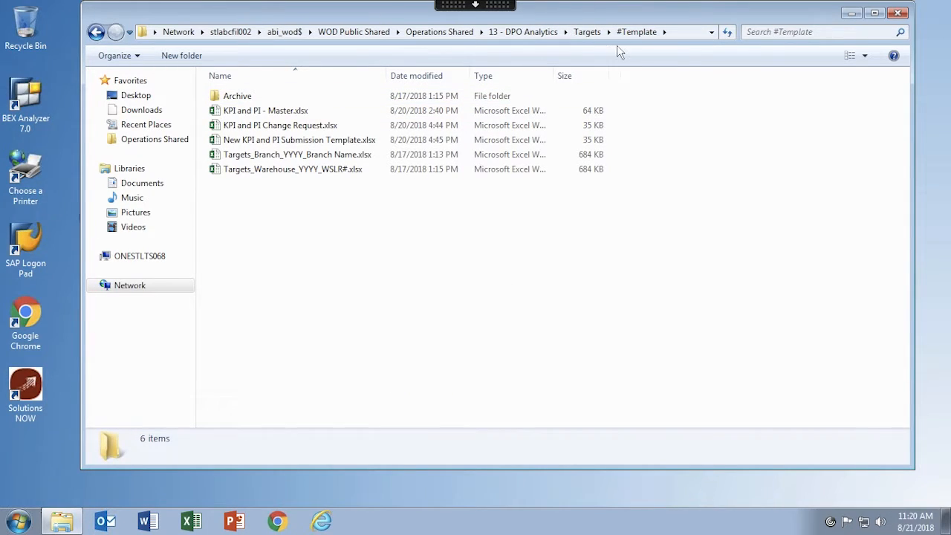
click(321, 143)
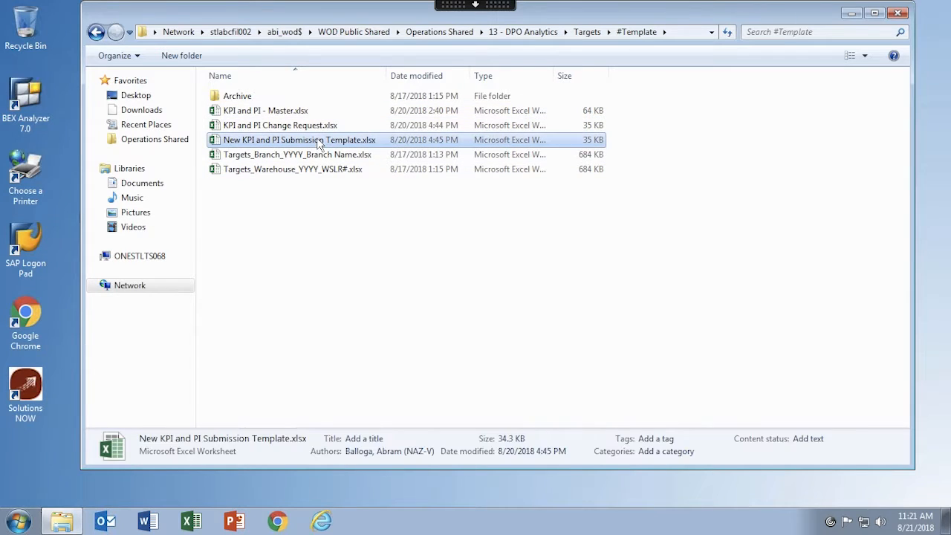
double_click(325, 144)
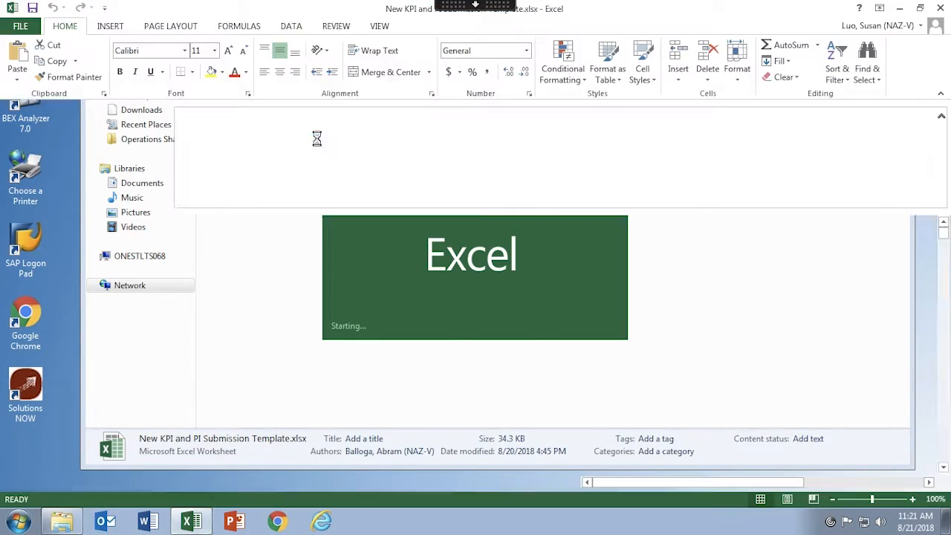